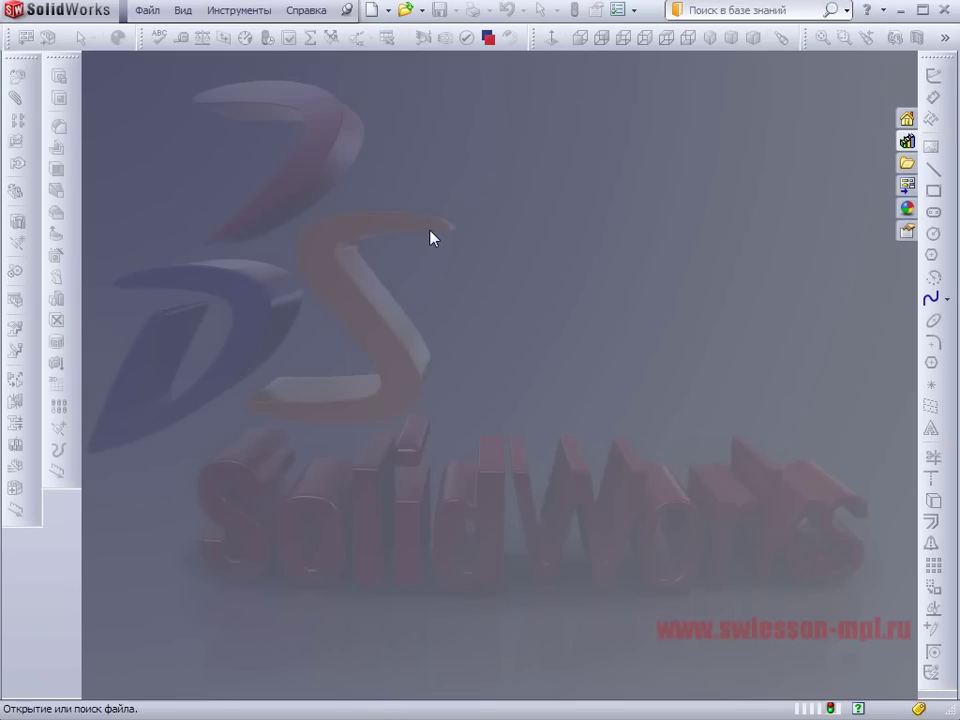
Step: Browse the Design Library pane, then close it again
left_click(906, 141)
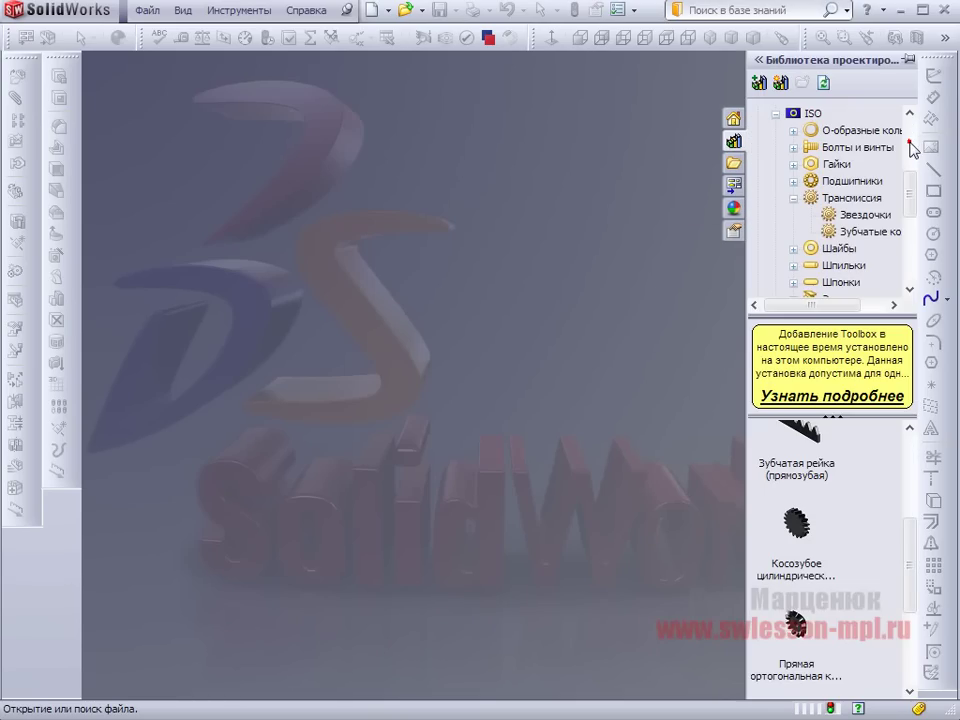
left_click_drag(916, 553, 921, 664)
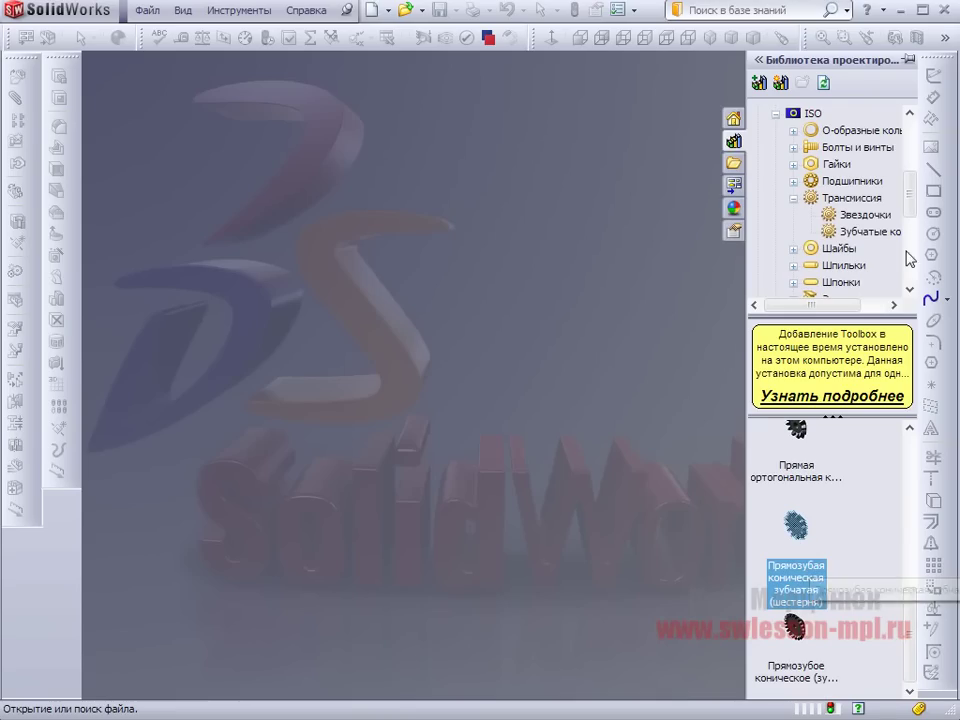
left_click_drag(912, 210, 911, 161)
left_click(628, 319)
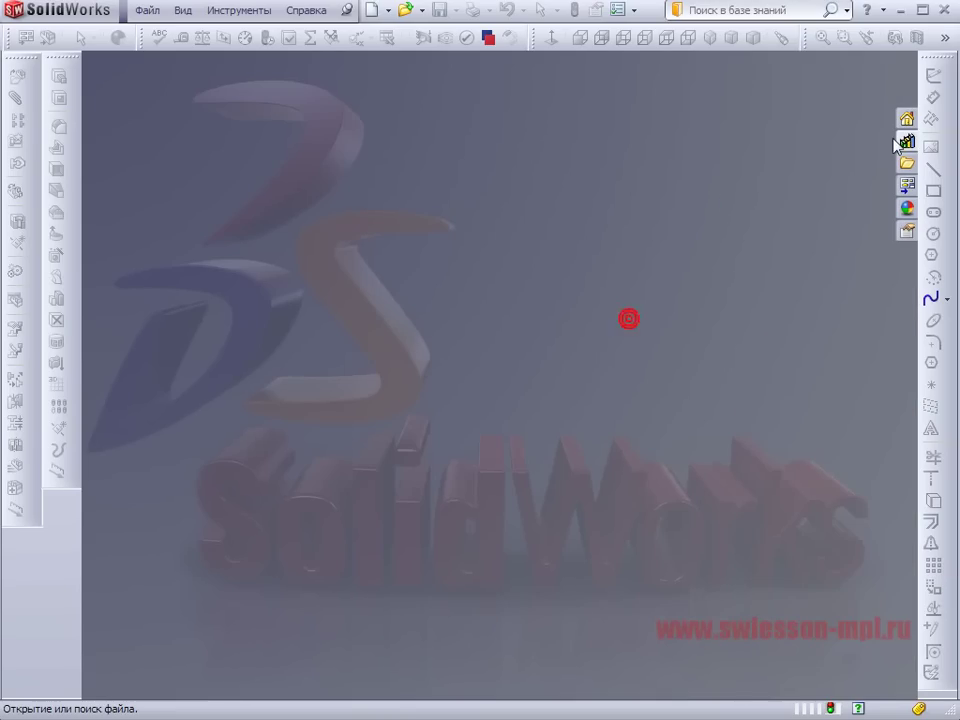
Step: Disable the PhotoView 360 add-in, keeping SolidWorks Toolbox and Toolbox Browser enabled
left_click(245, 10)
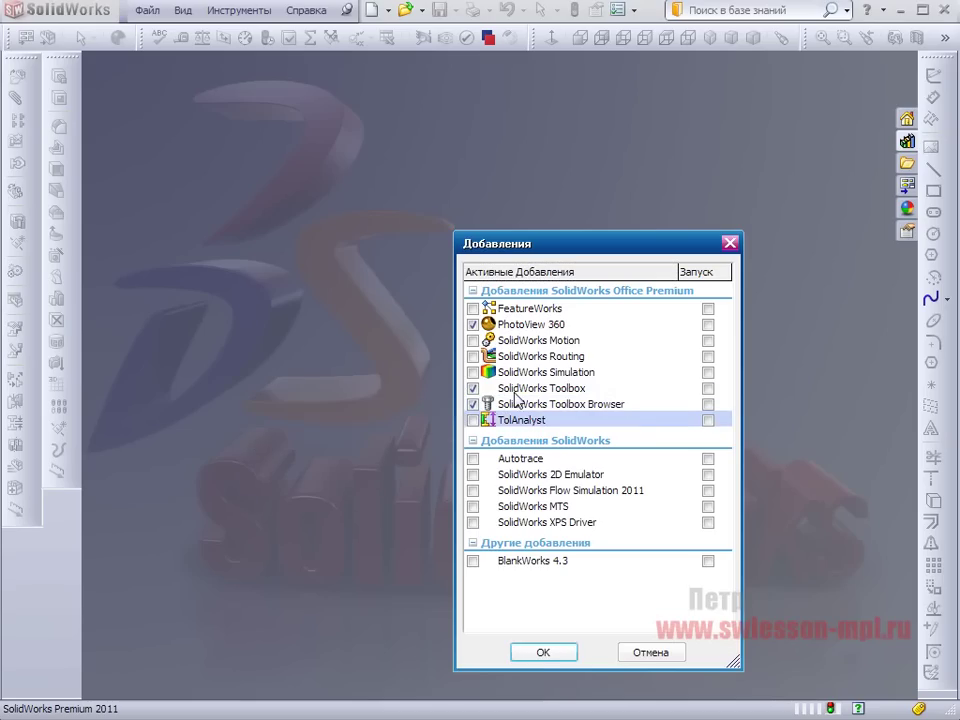
left_click(473, 324)
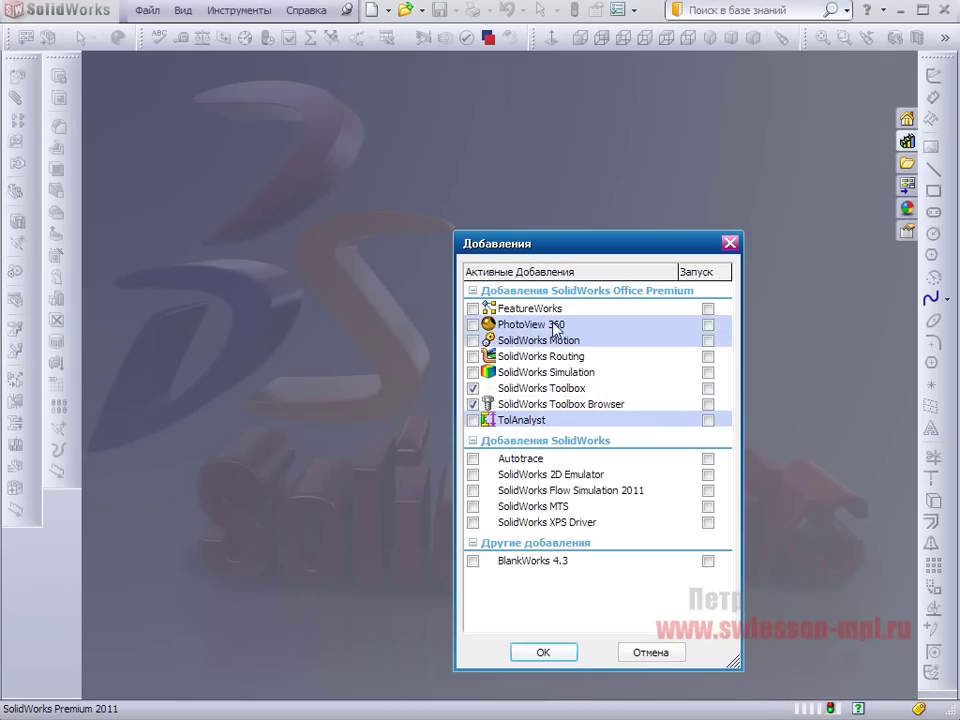
left_click(543, 652)
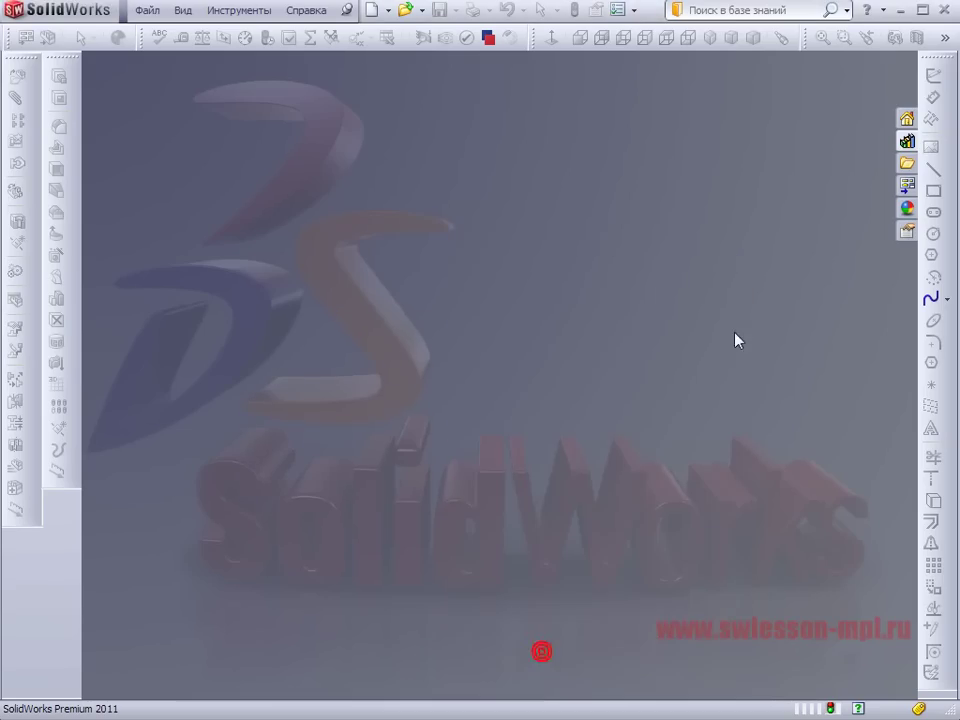
Step: Drag the ISO straight bevel pinion from Toolbox > Трансмиссия > Зубчатые колеса into the workspace
left_click(908, 142)
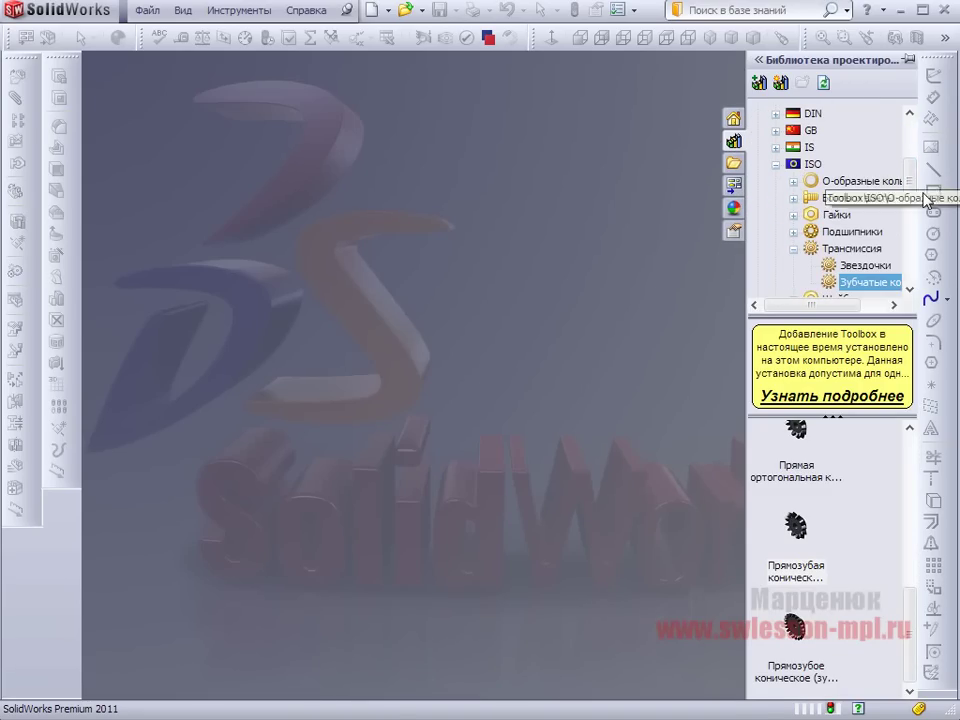
scroll(911, 196, "down", 2)
scroll(911, 196, "up", 1)
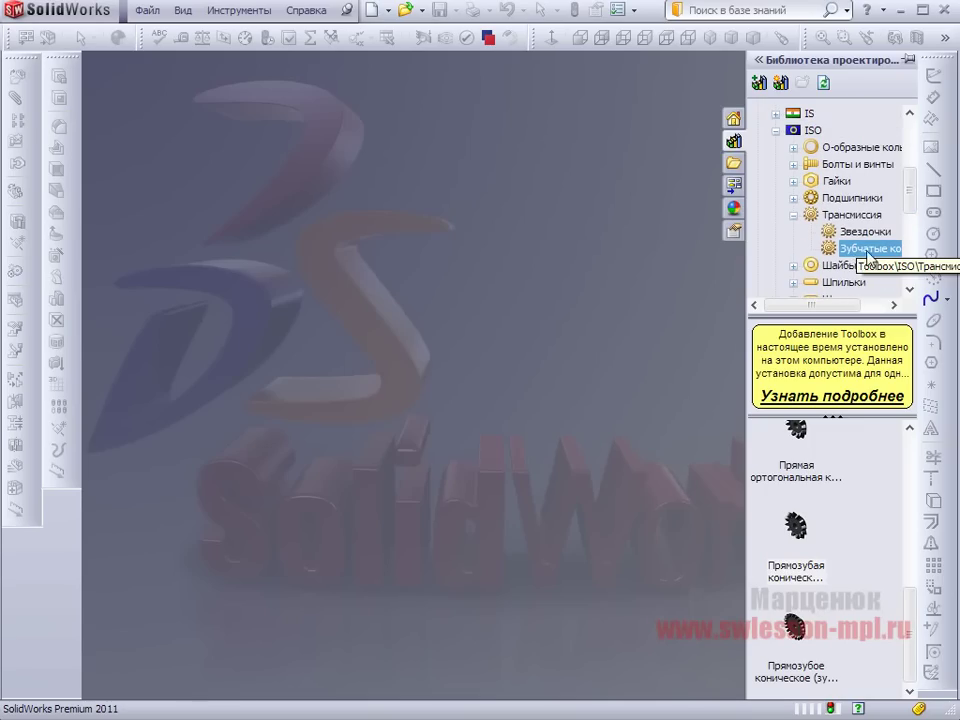
left_click_drag(814, 305, 820, 308)
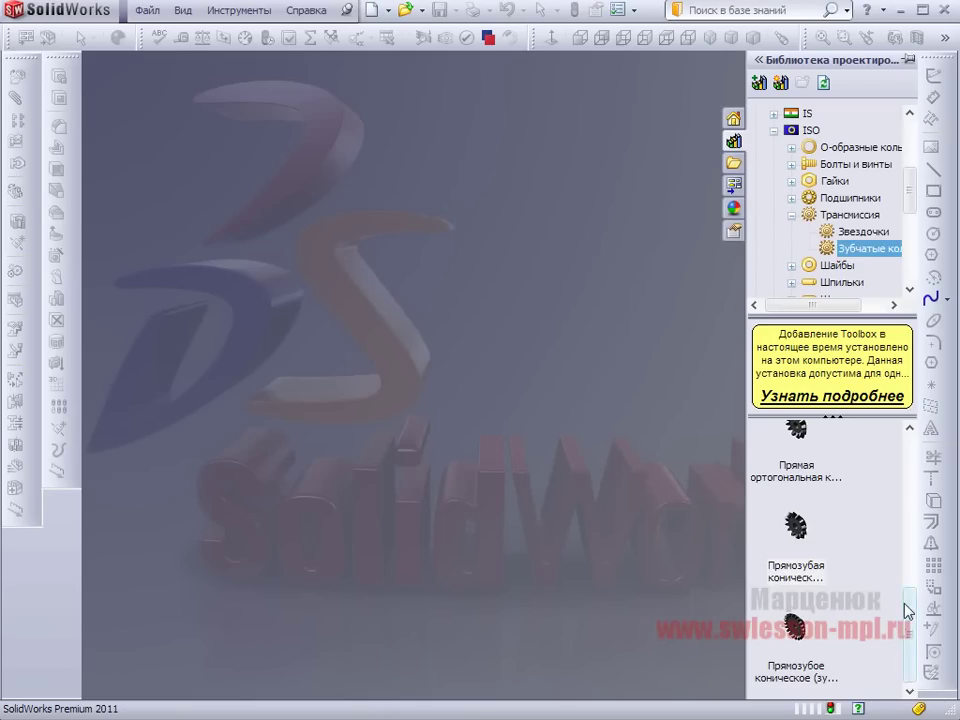
left_click_drag(906, 611, 904, 670)
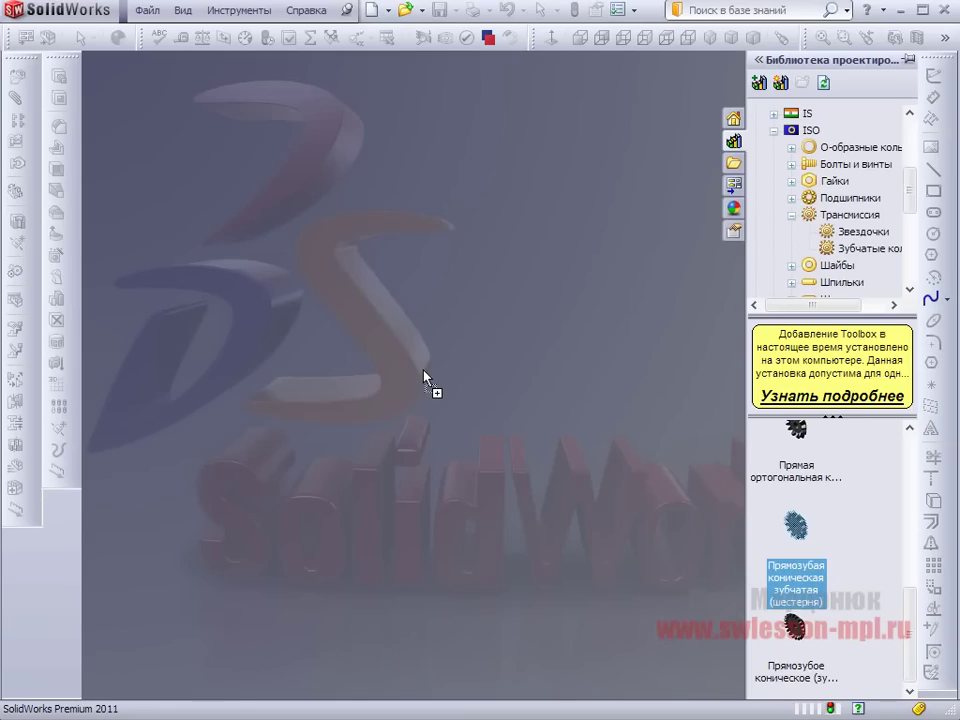
left_click_drag(390, 300, 390, 303)
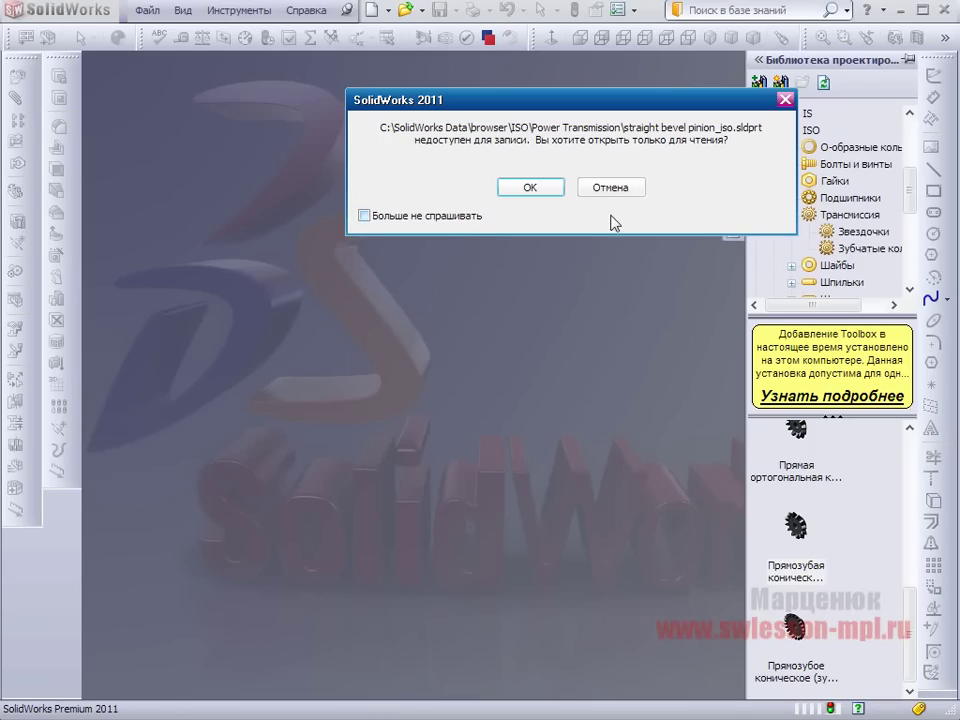
Step: Open the straight bevel pinion read-only, orbit it to inspect the teeth, then close it
left_click(530, 187)
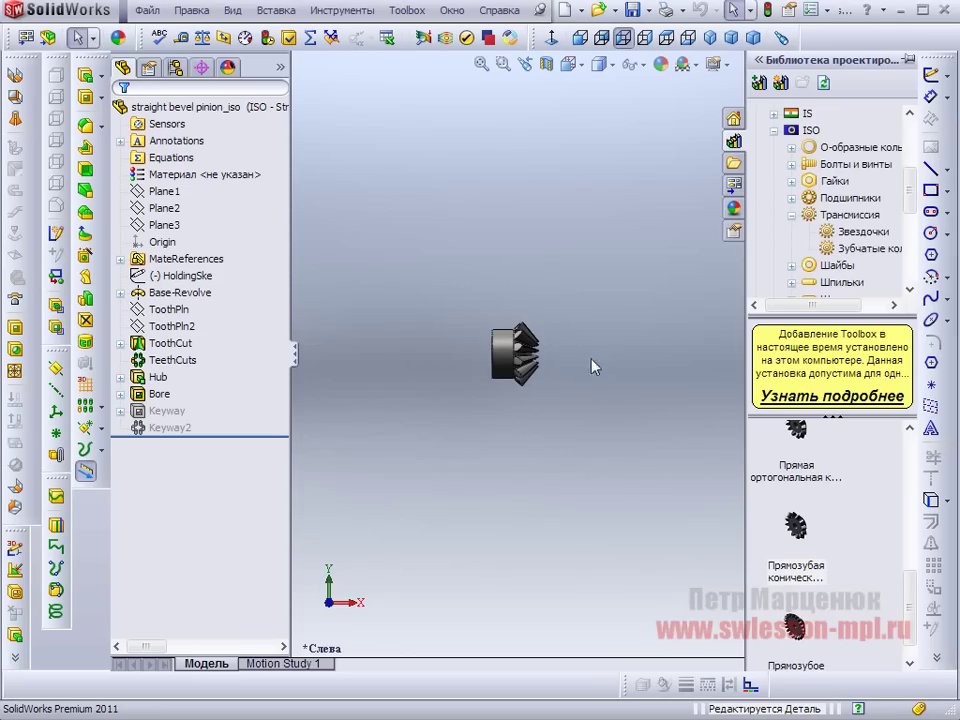
middle_click_drag(593, 366, 570, 396)
scroll(516, 336, "down", 3)
mouse_move(516, 336)
middle_mouse_down()
mouse_move(330, 427)
mouse_move(237, 445)
middle_mouse_up()
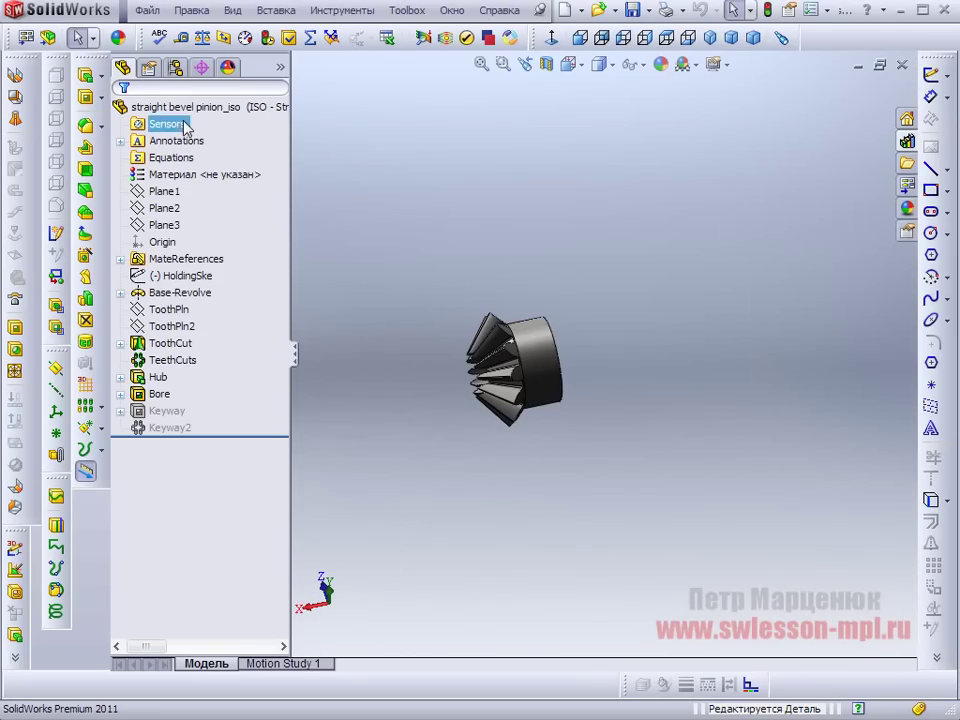
middle_click_drag(560, 300, 700, 200)
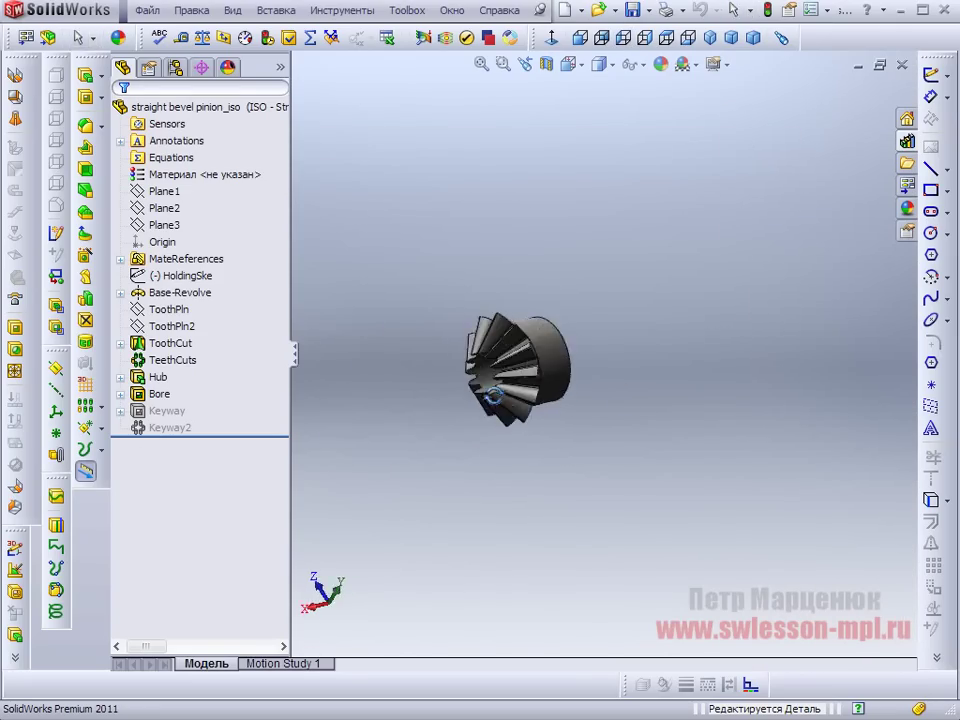
left_click(905, 72)
Step: Create a new assembly document without inserting any component
left_click(370, 10)
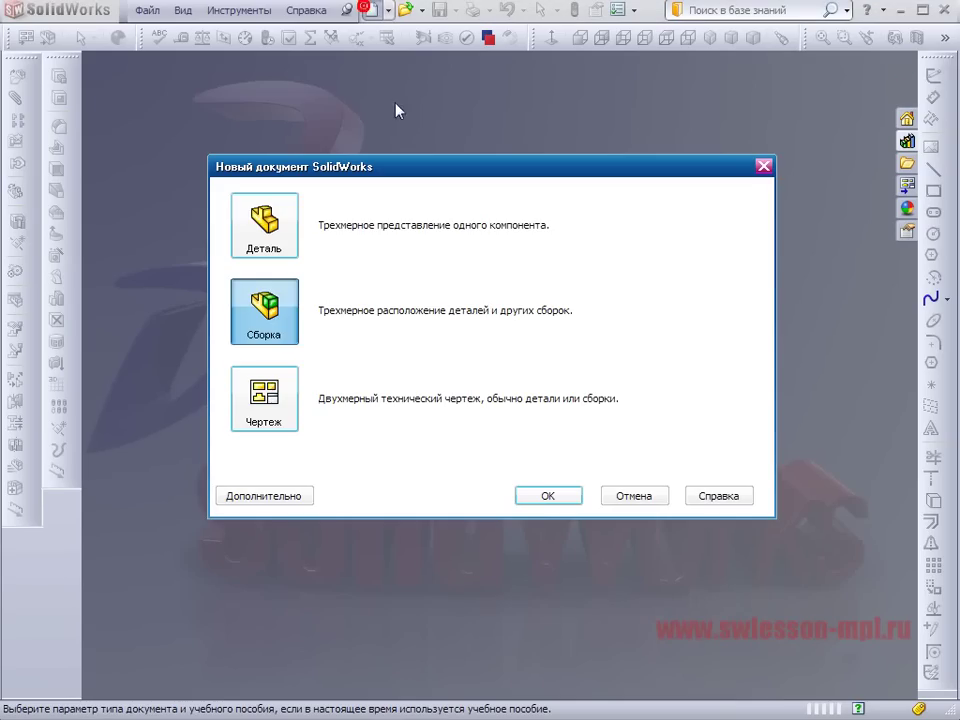
left_click(550, 496)
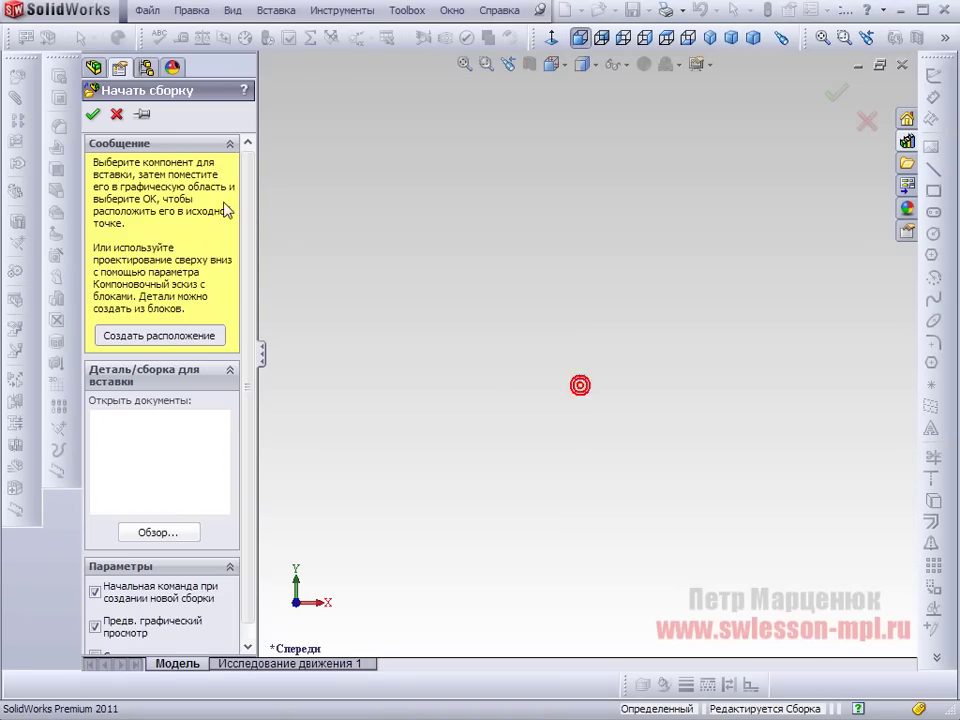
left_click(117, 115)
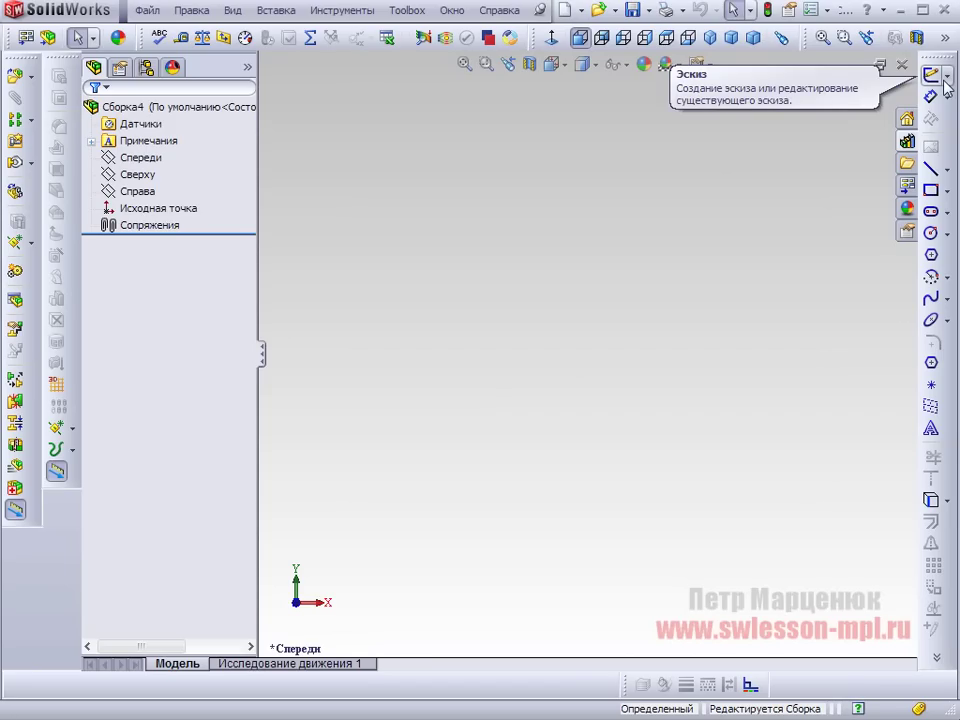
Step: Start a 3D sketch (Трехмерный эскиз1) in the new assembly
left_click(946, 79)
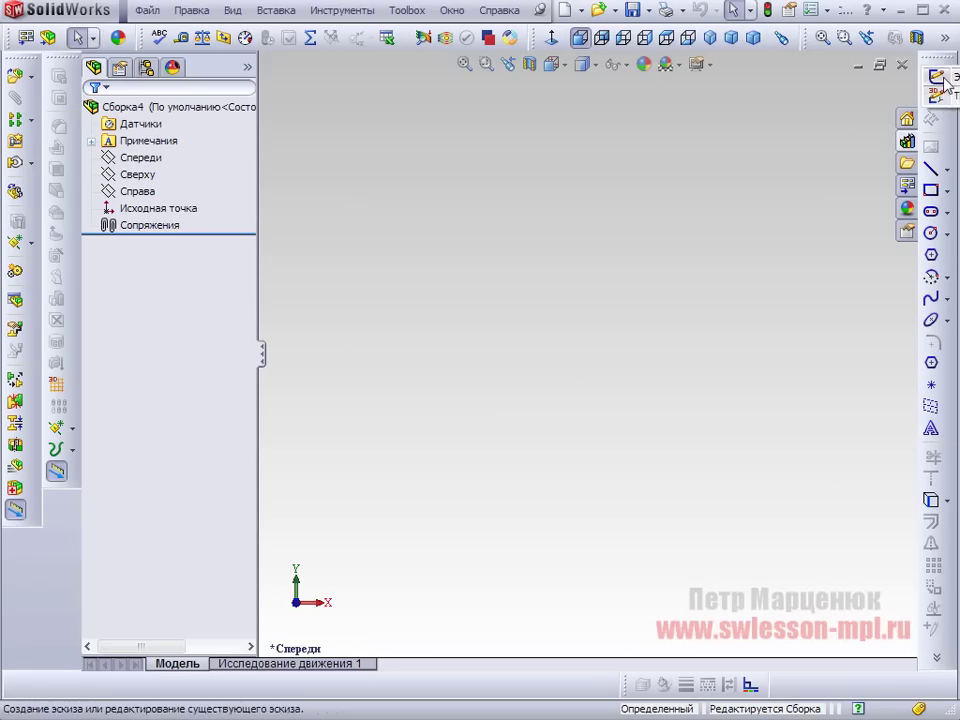
left_click(772, 173)
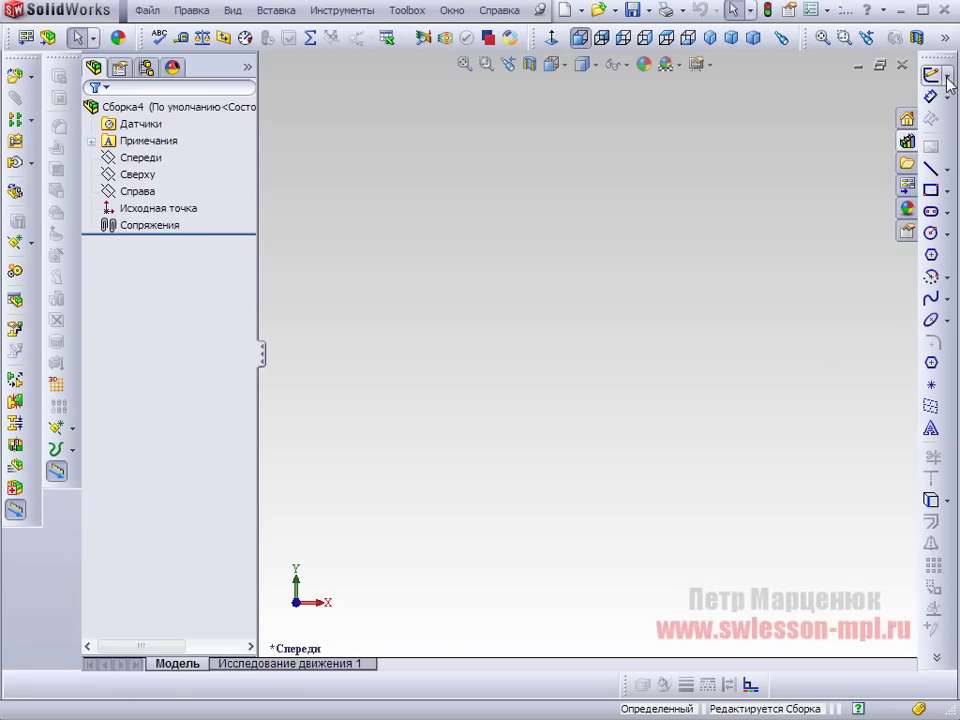
left_click(948, 81)
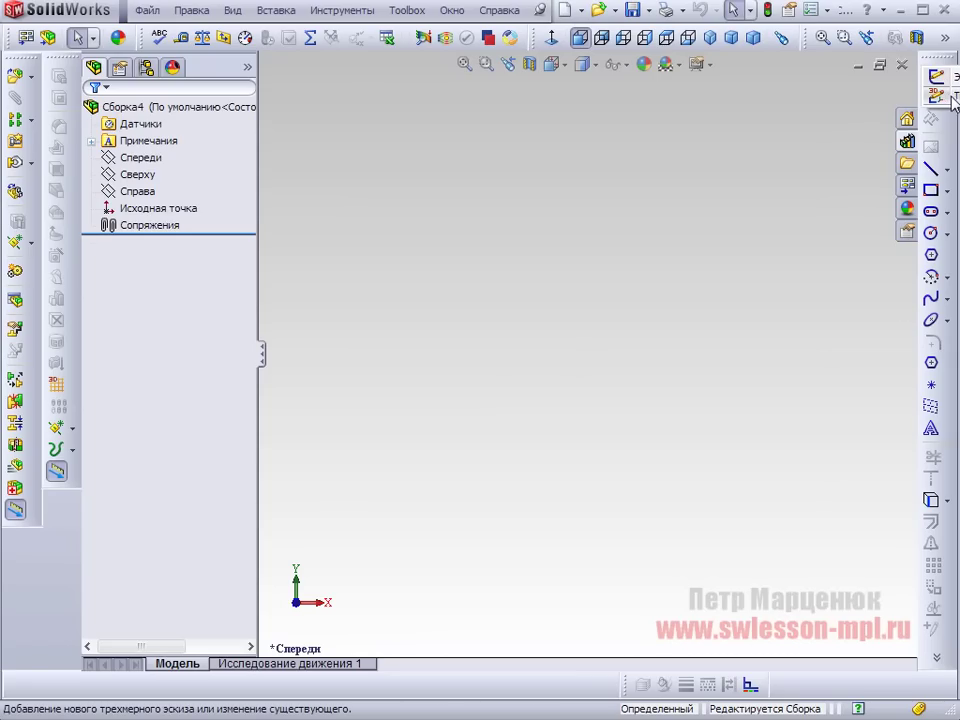
left_click(951, 97)
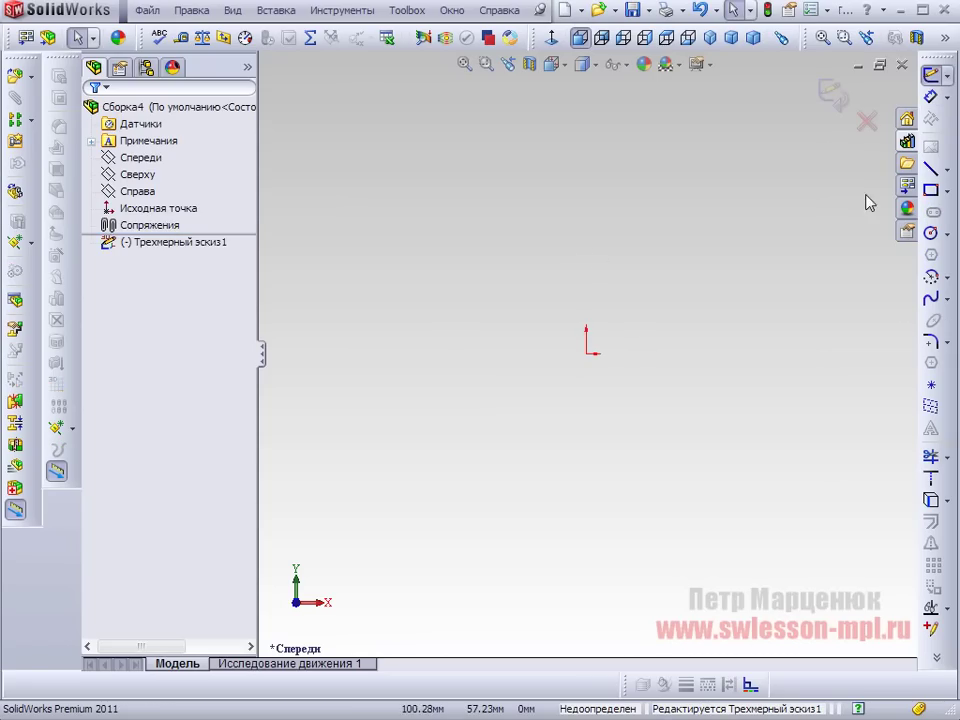
Step: Draw a vertical 3D sketch line upward from the origin
left_click(931, 169)
left_click(587, 354)
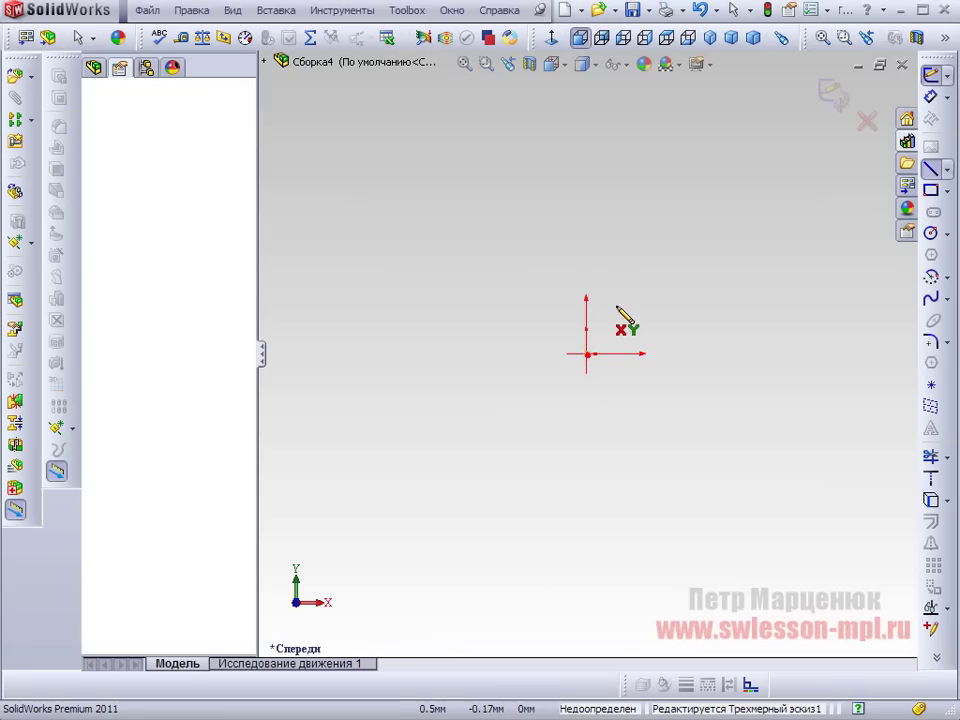
left_click(587, 124)
key("Escape")
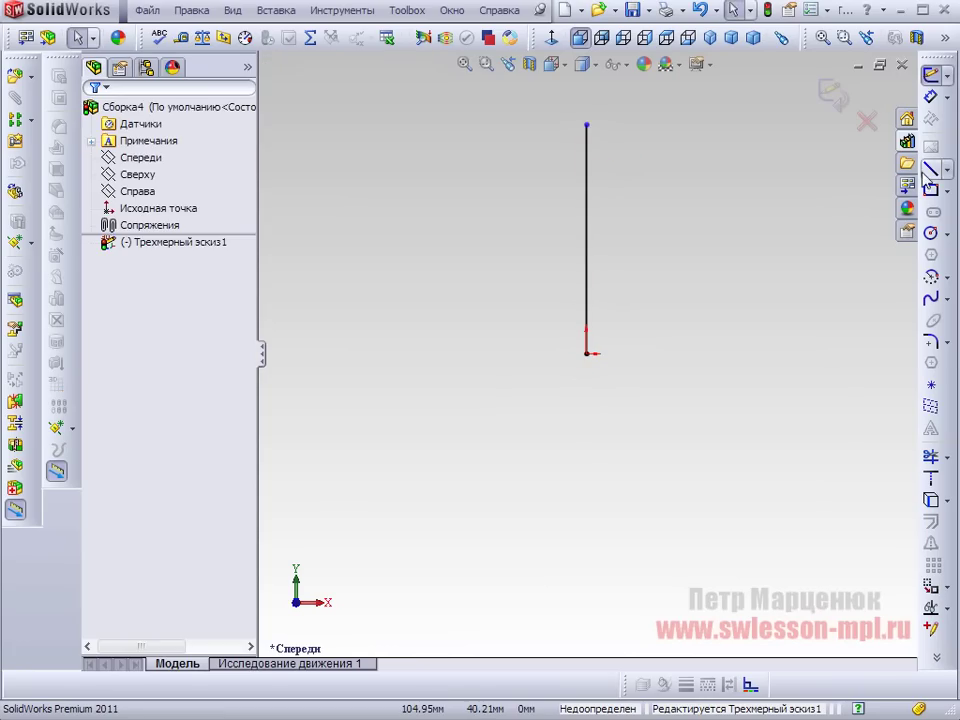
Step: Draw a horizontal line right from the origin, forming an L-shaped sketch
left_click(929, 171)
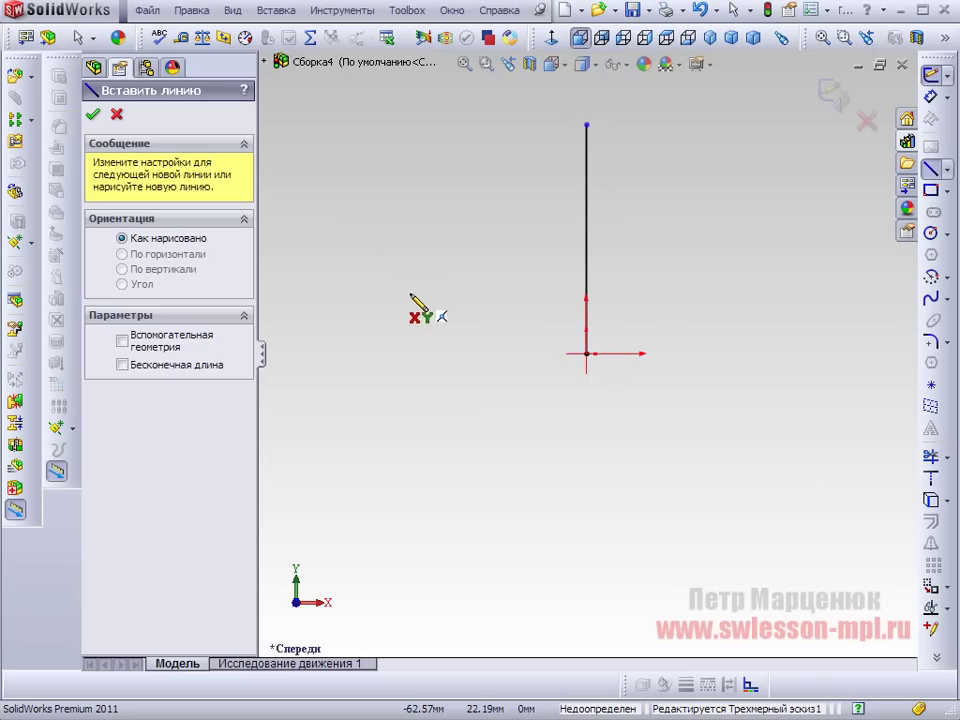
mouse_move(521, 313)
middle_mouse_down()
mouse_move(418, 422)
mouse_move(622, 378)
middle_mouse_up()
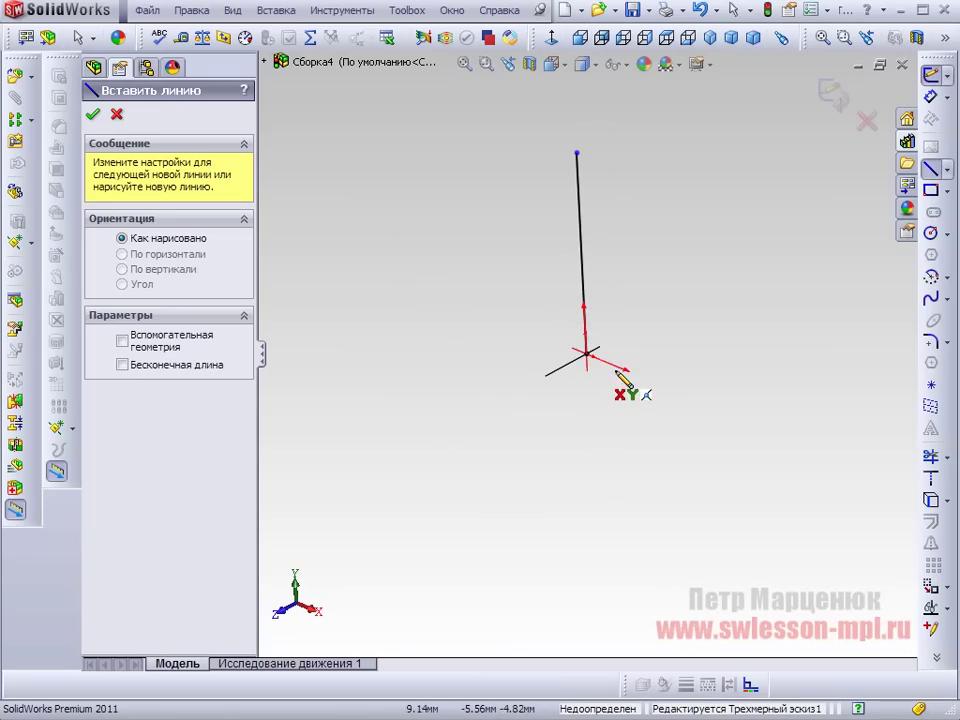
left_click(580, 37)
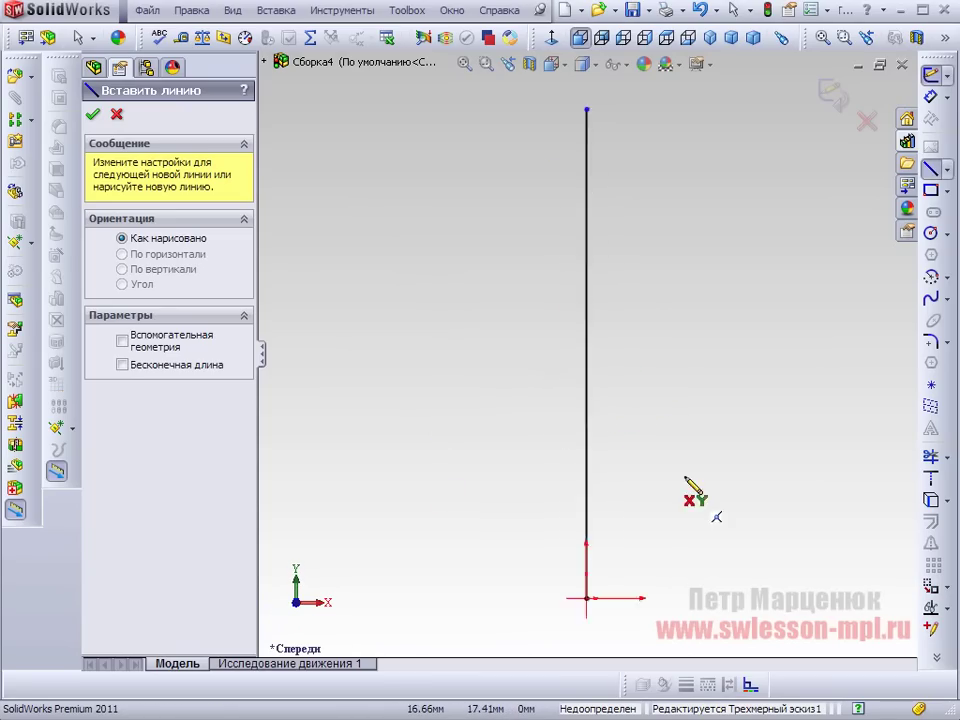
scroll(698, 430, "up", 3)
scroll(600, 436, "down", 1)
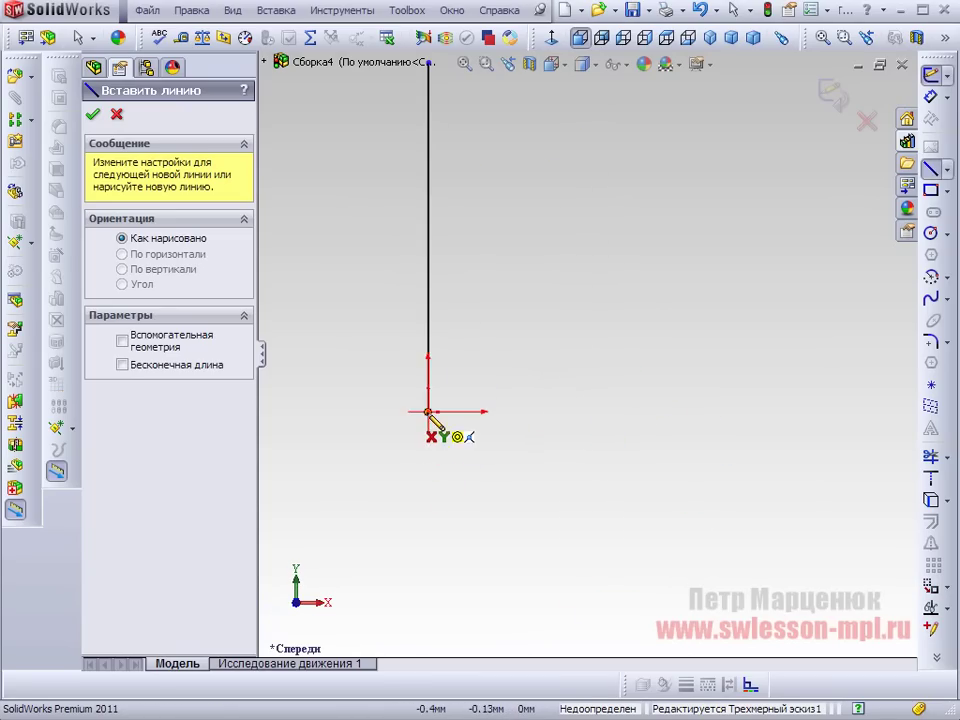
left_click(428, 412)
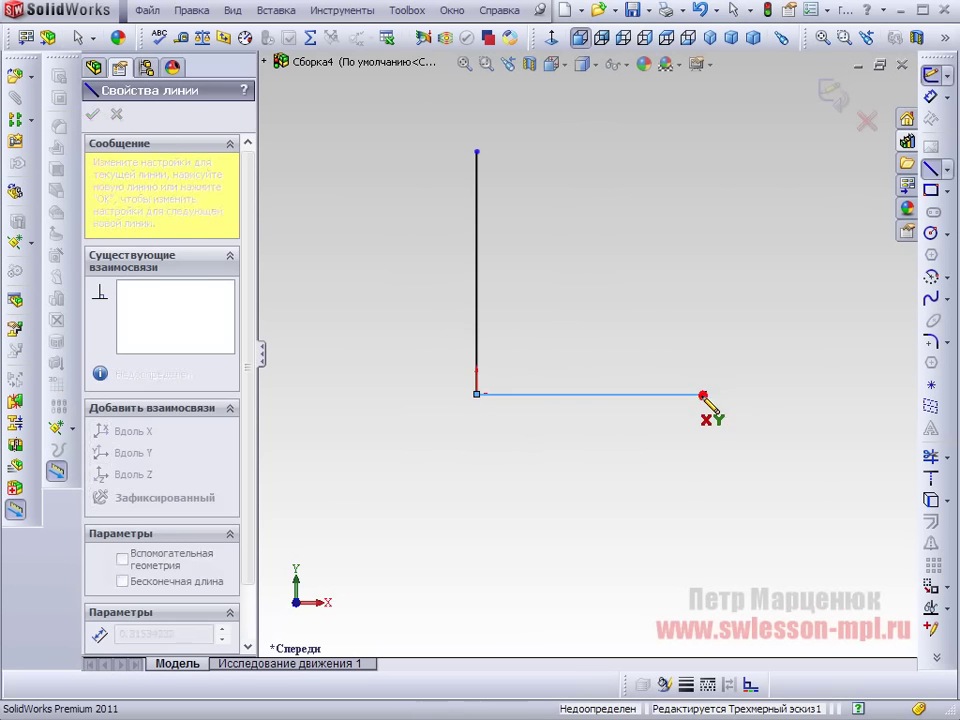
left_click(704, 396)
key("Escape")
mouse_move(680, 390)
middle_mouse_down()
mouse_move(570, 354)
mouse_move(669, 375)
middle_mouse_up()
mouse_move(568, 360)
middle_mouse_down()
mouse_move(526, 340)
mouse_move(709, 255)
mouse_move(546, 330)
mouse_move(555, 320)
middle_mouse_up()
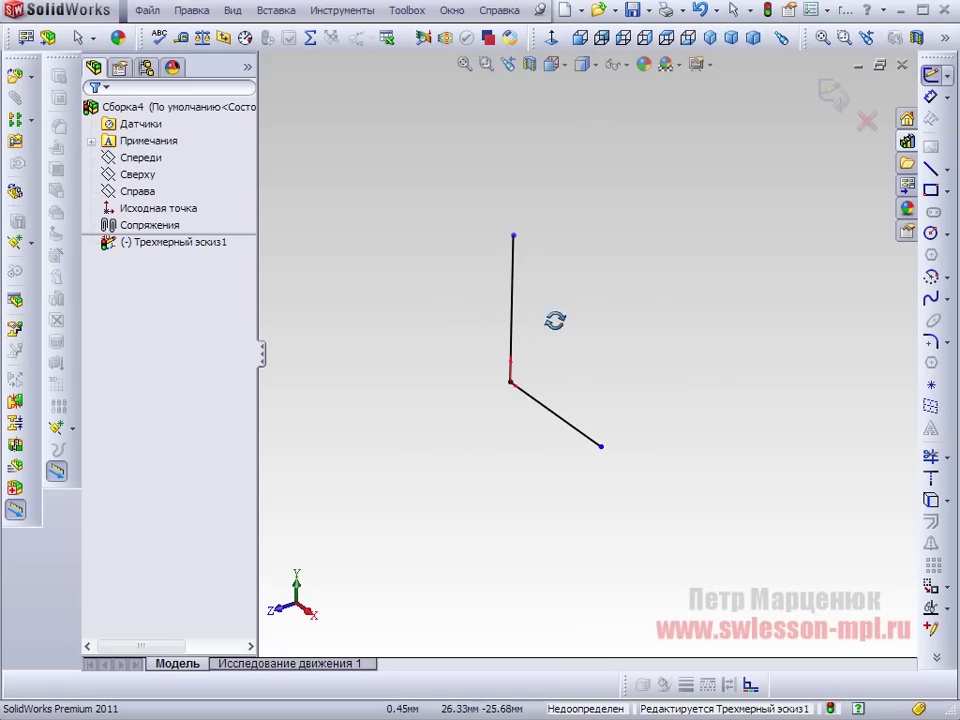
Step: Dimension the vertical sketch line to 50 mm in Normal To view
left_click(551, 40)
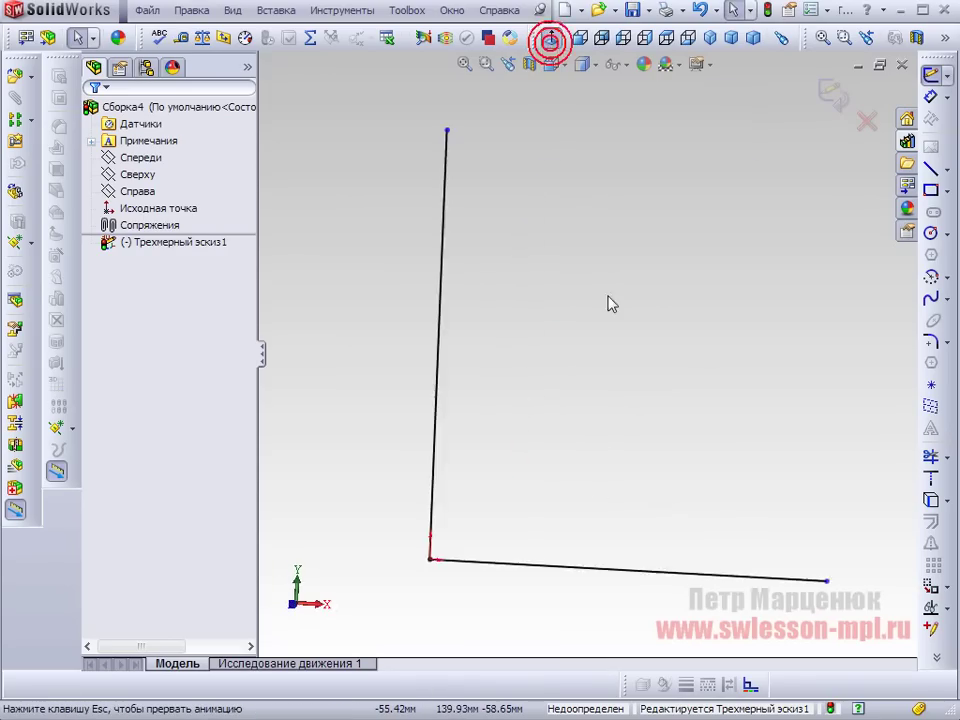
left_click(930, 96)
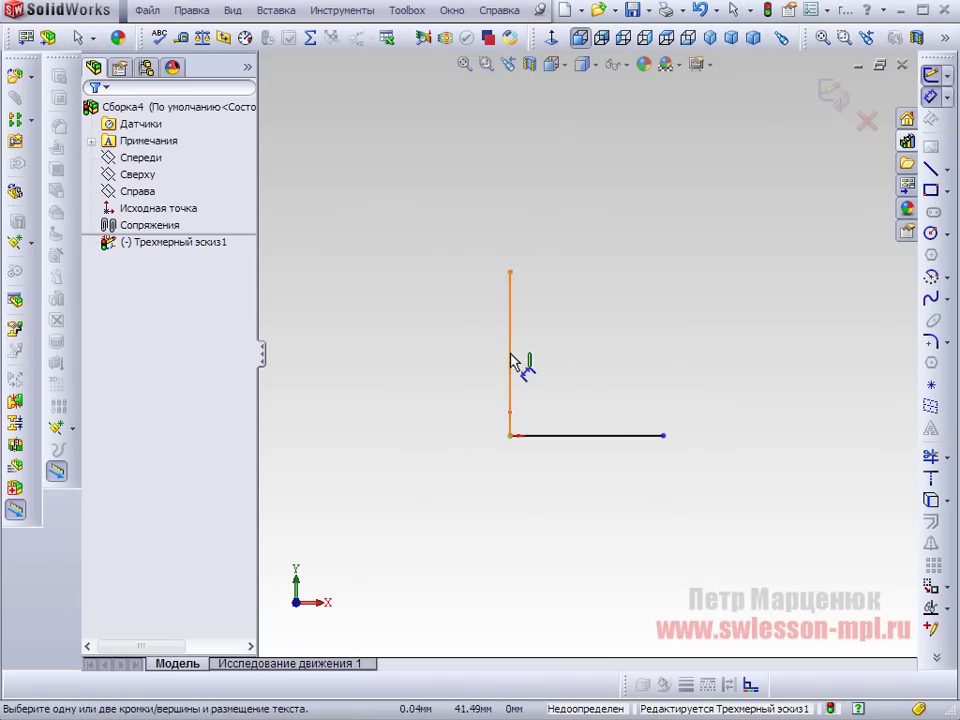
left_click(511, 360)
left_click(396, 368)
double_click(394, 334)
type("5")
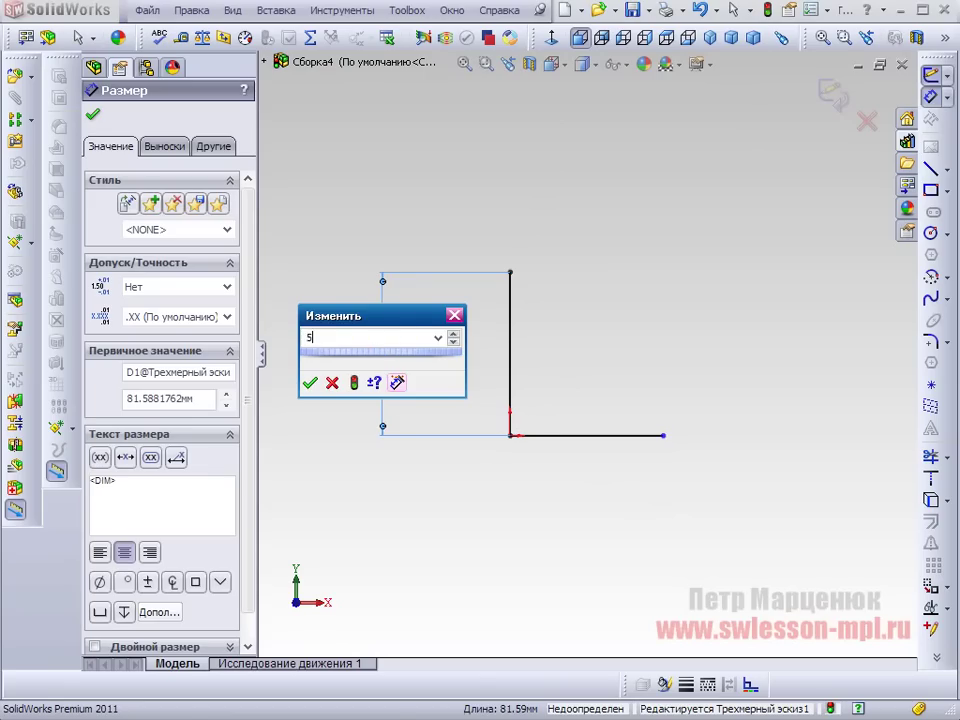
type("0")
key("Return")
left_click(690, 351)
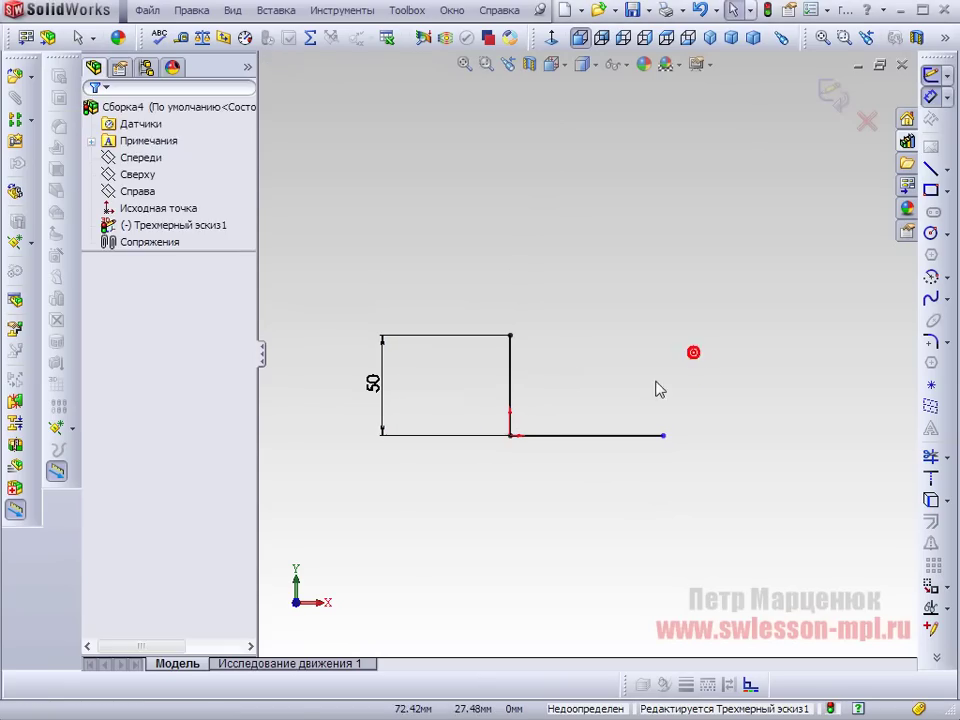
Step: Add an Equal relation between the vertical and horizontal lines
left_click(604, 437)
left_click(511, 392, "ctrl")
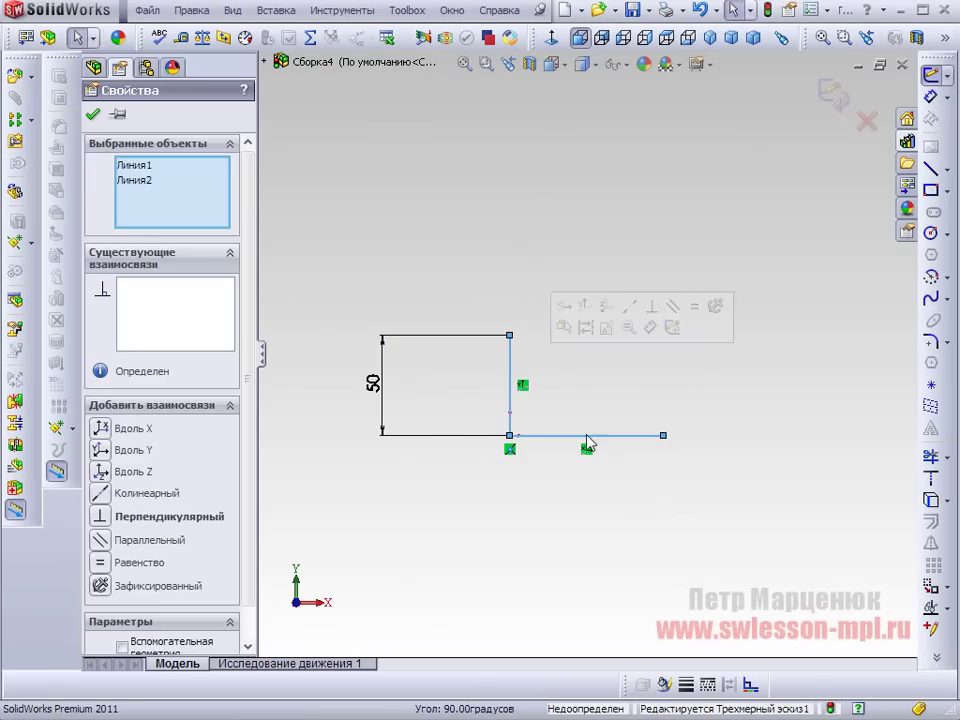
scroll(540, 446, "down", 1)
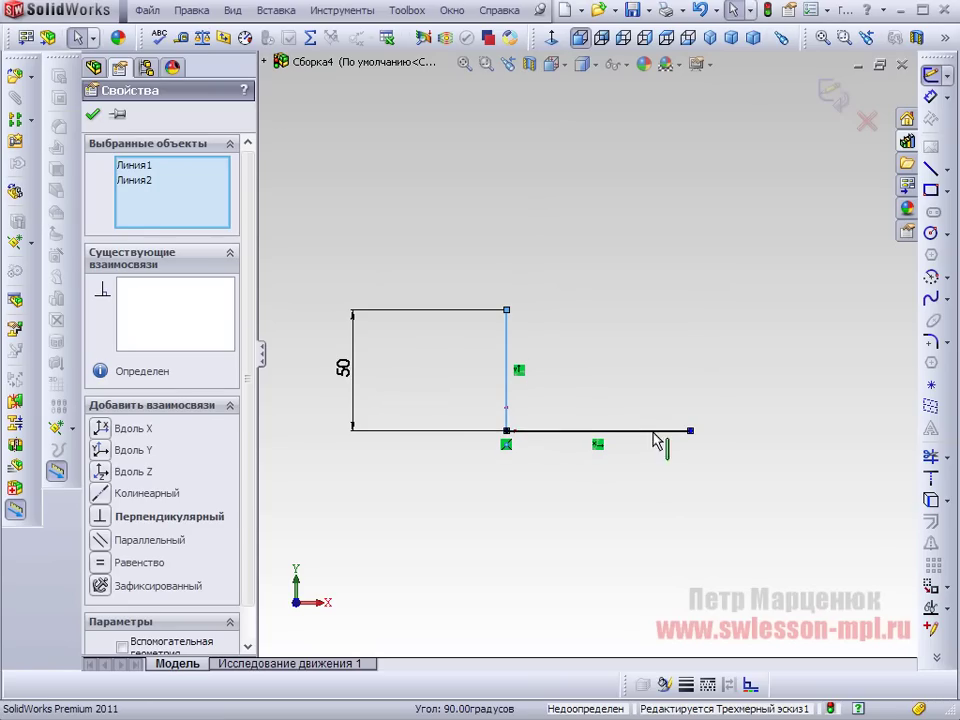
left_click(519, 467)
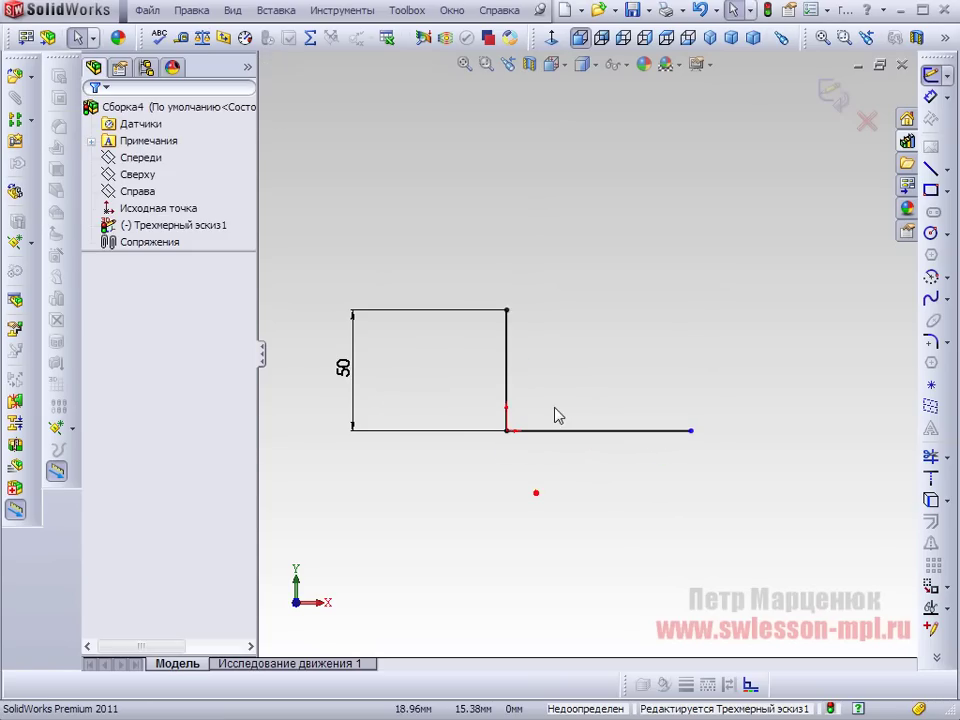
left_click(508, 383)
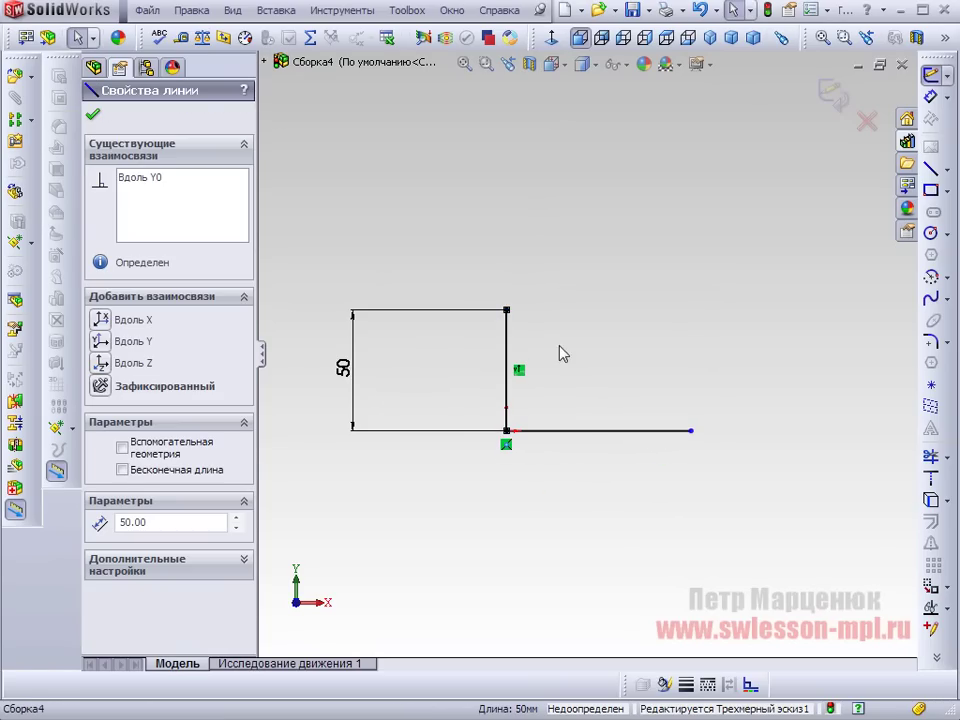
left_click(585, 438, "ctrl")
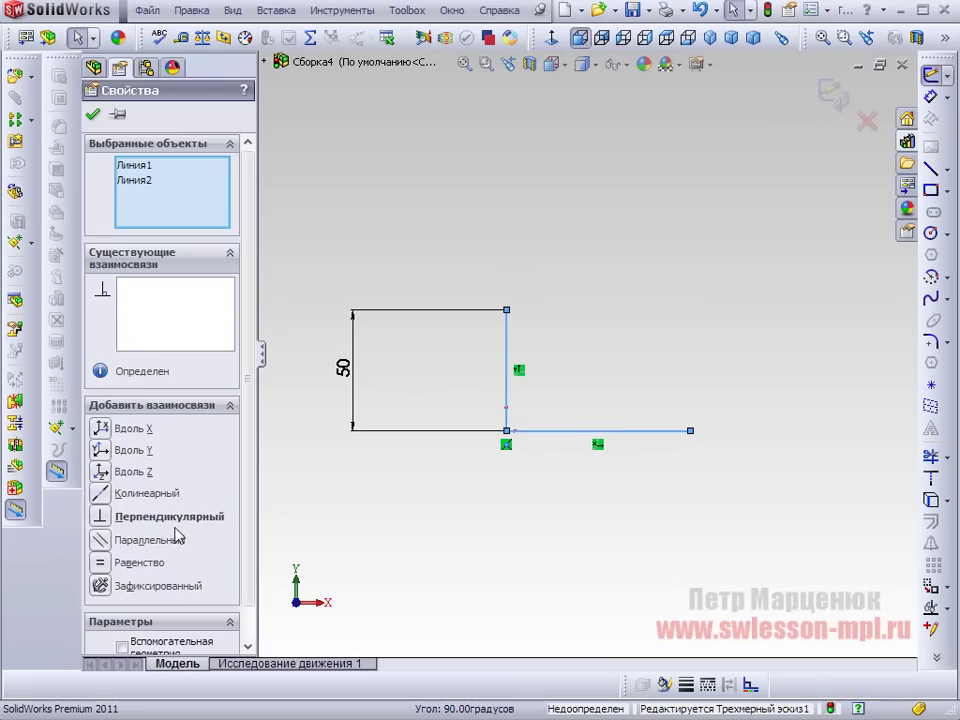
left_click(140, 562)
left_click(525, 521)
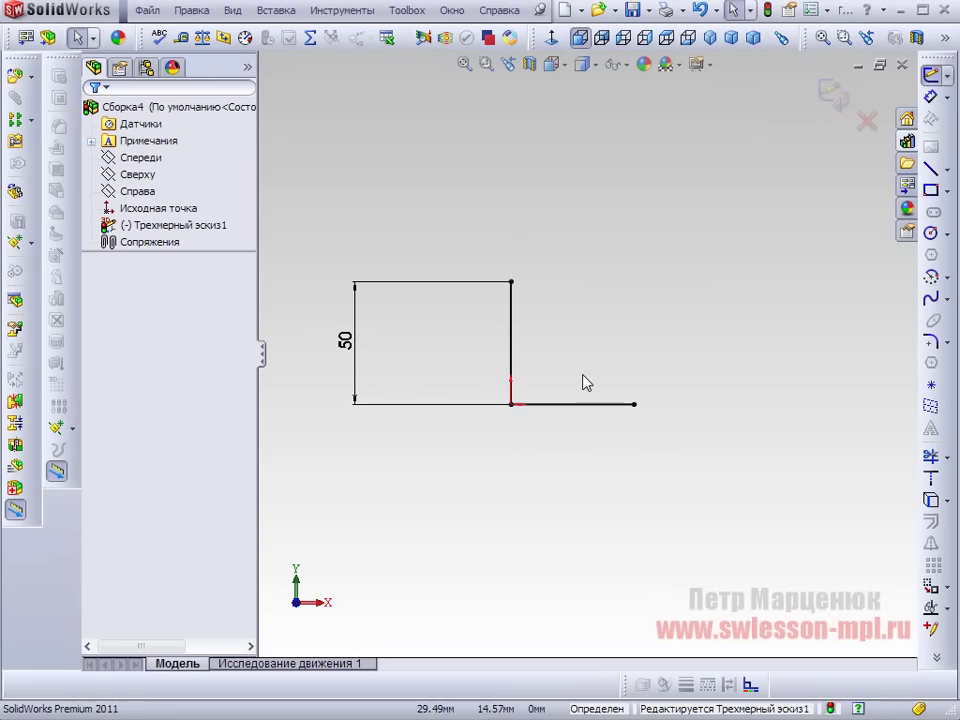
Step: Exit the 3D sketch and clear the selection
left_click(835, 94)
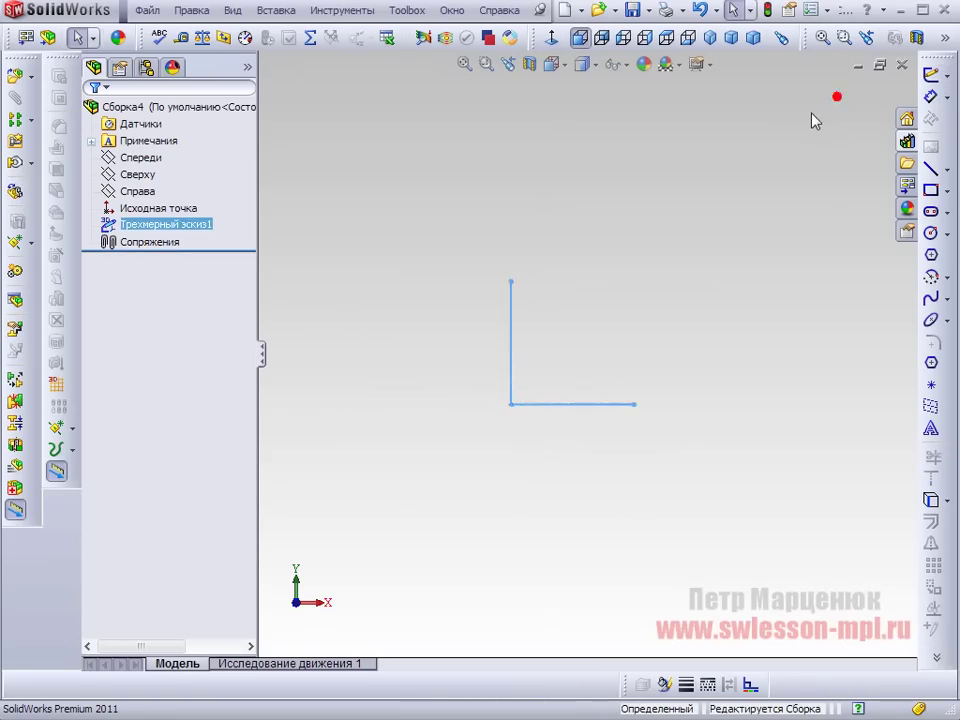
middle_click_drag(604, 315, 611, 338)
left_click(619, 334)
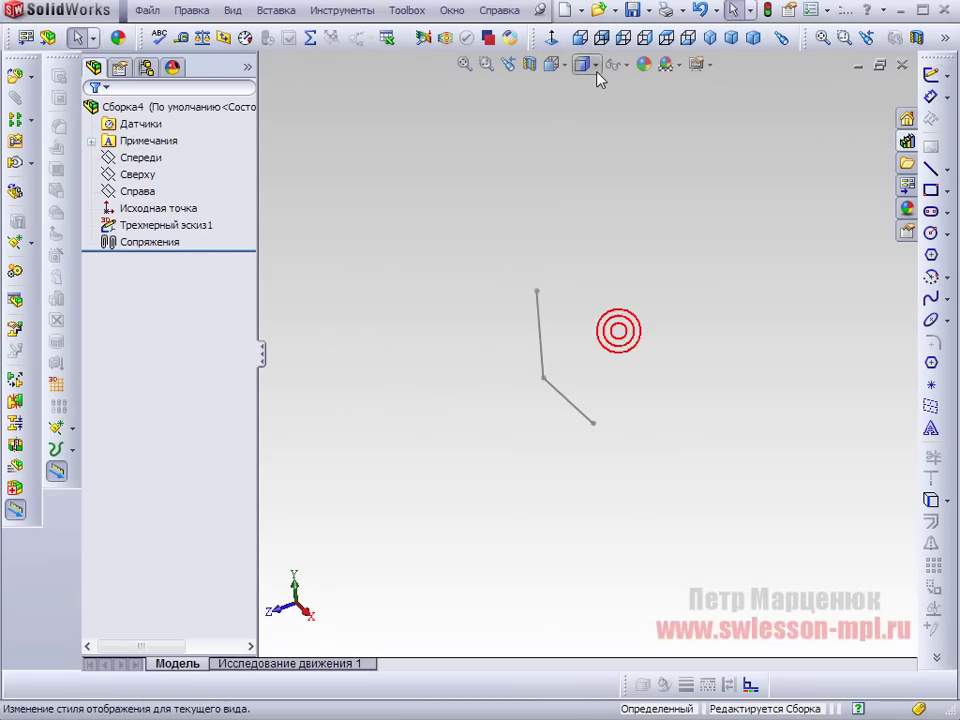
Step: Save the assembly to the desktop as Сборка4.SLDASM
left_click(631, 10)
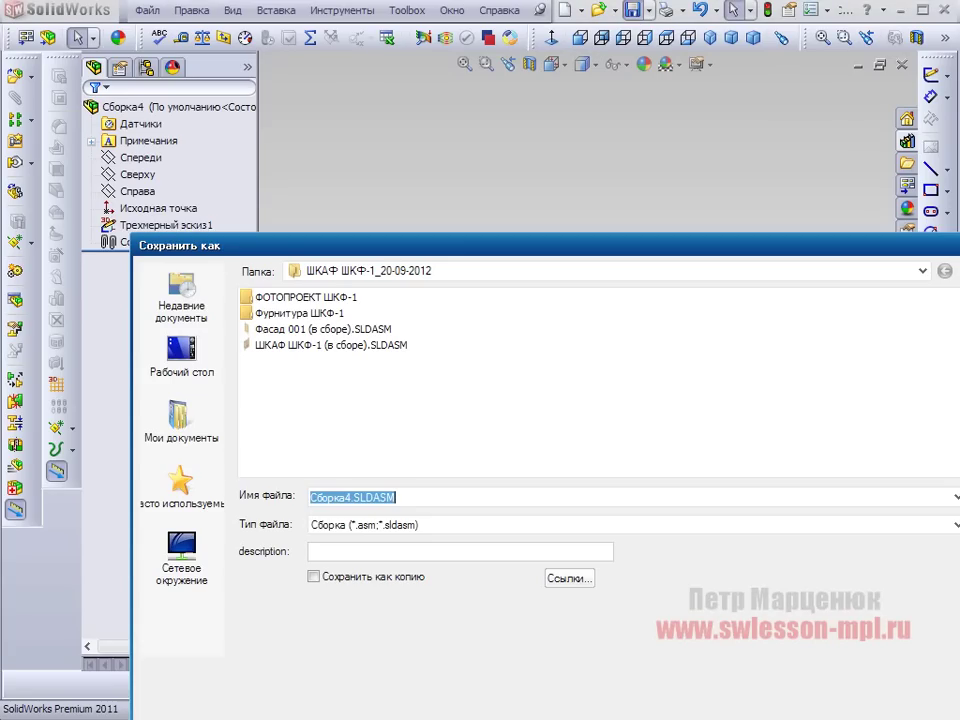
left_click(181, 368)
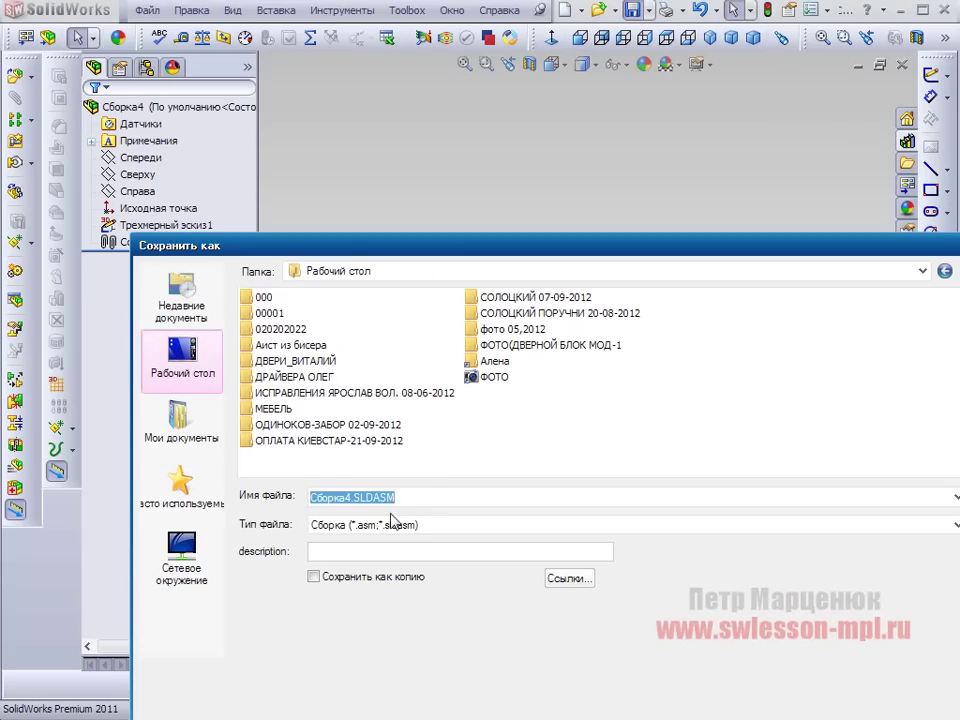
left_click(438, 497)
key("Return")
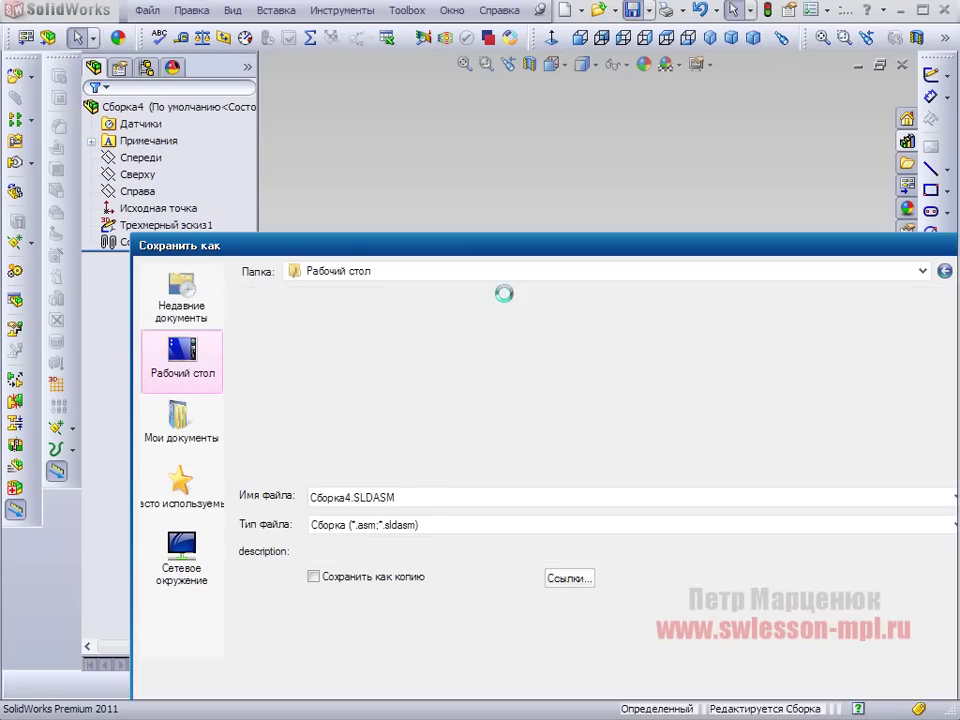
mouse_move(542, 345)
middle_mouse_down()
mouse_move(559, 375)
mouse_move(583, 360)
middle_mouse_up()
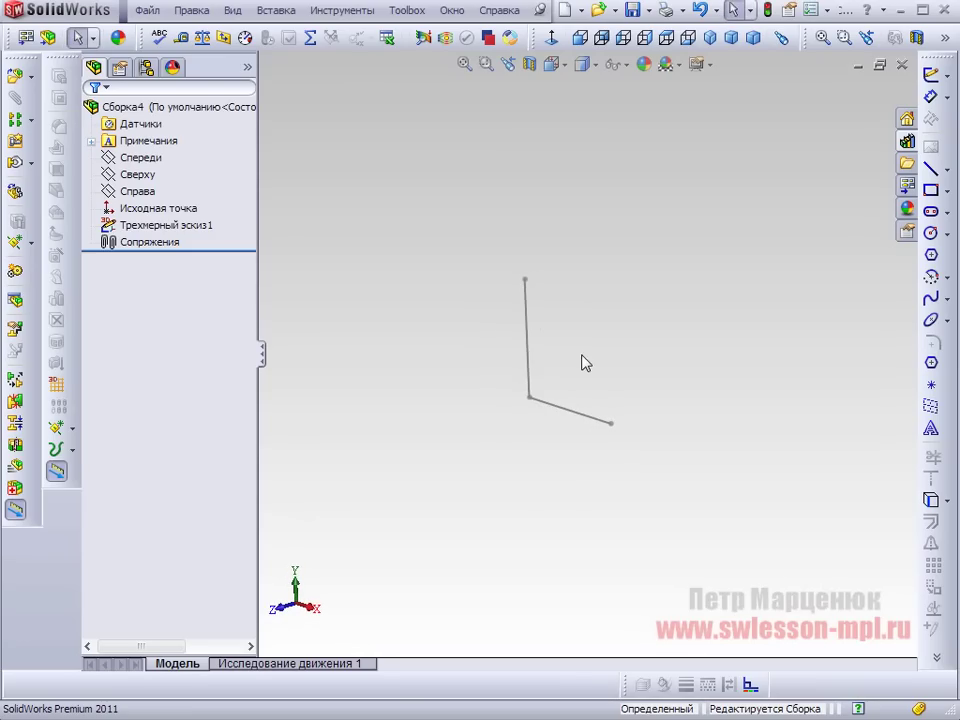
Step: Insert the Toolbox Прямозубая коническая gear into Сборка4 with module 1.75 and 12 teeth
left_click(906, 141)
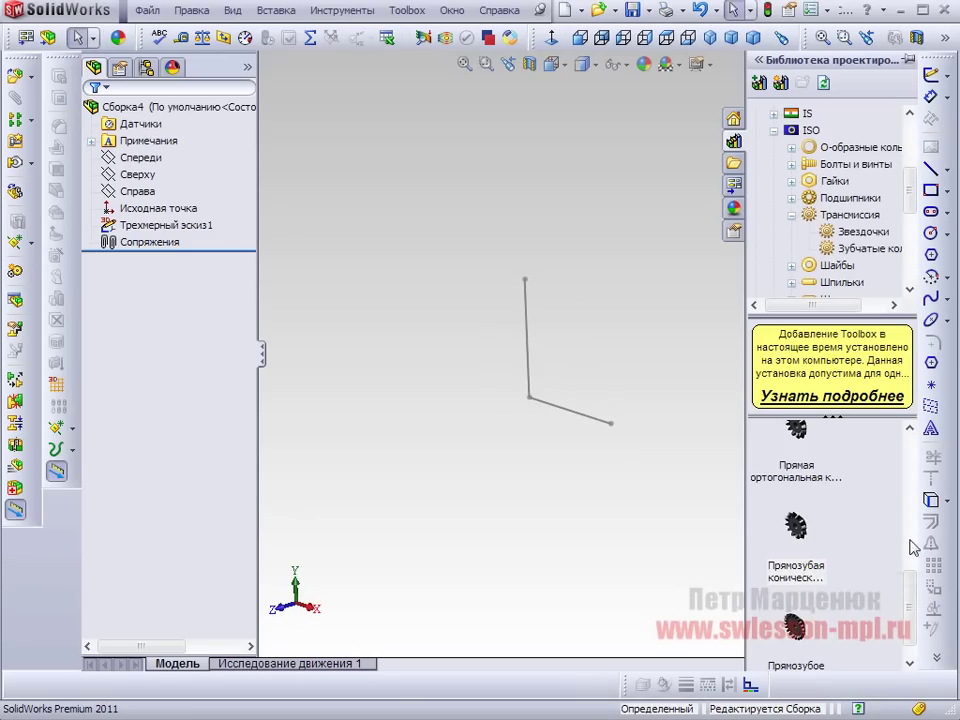
left_click_drag(797, 530, 514, 478)
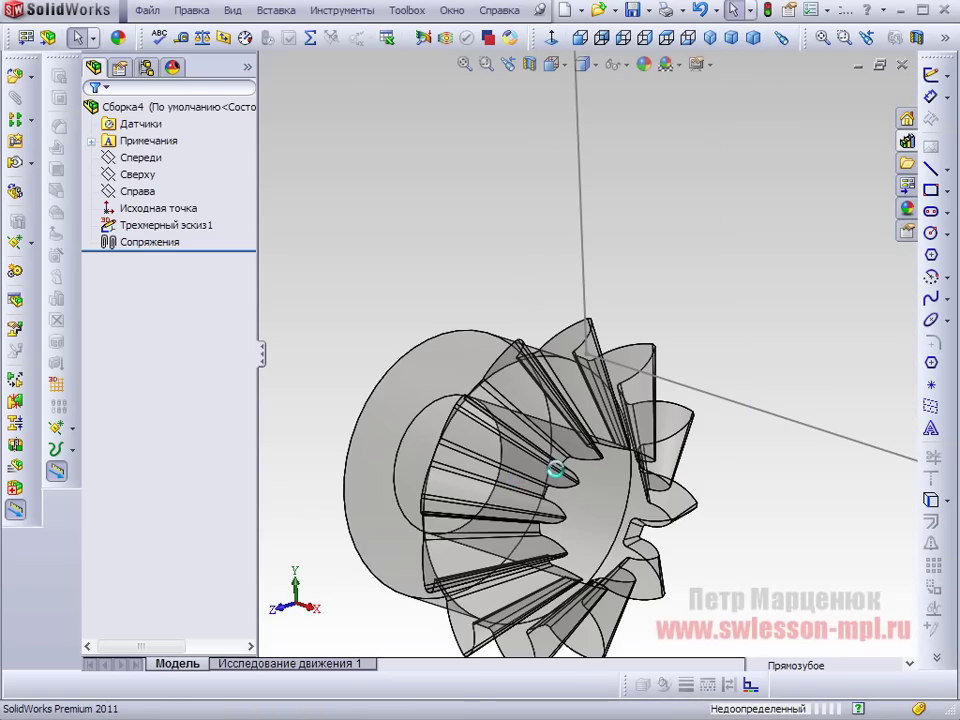
left_click_drag(555, 468, 514, 467)
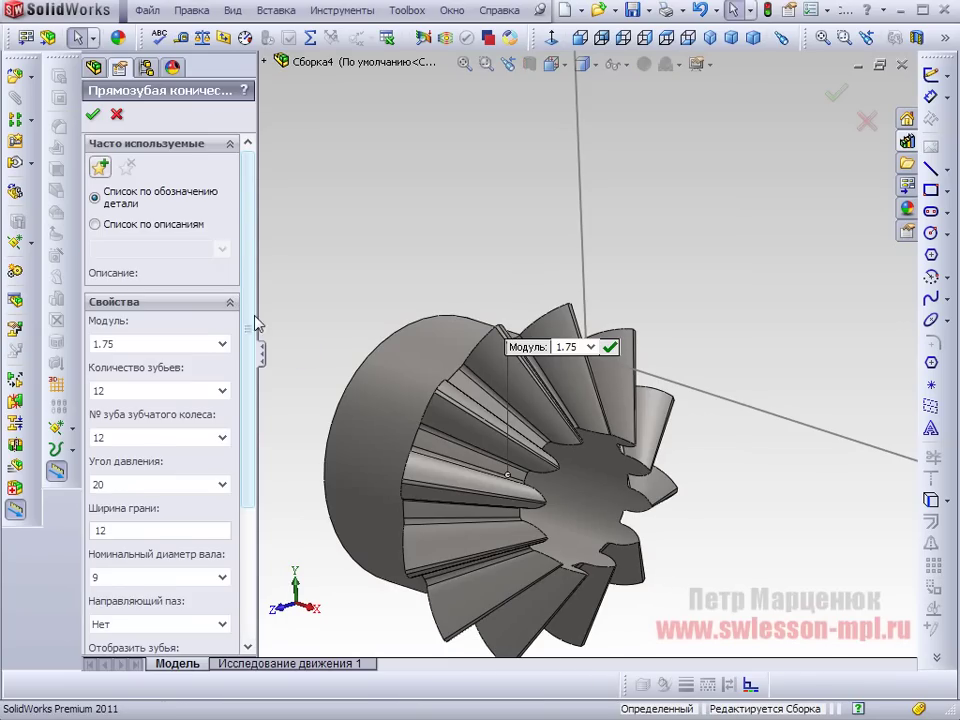
left_click_drag(255, 323, 253, 439)
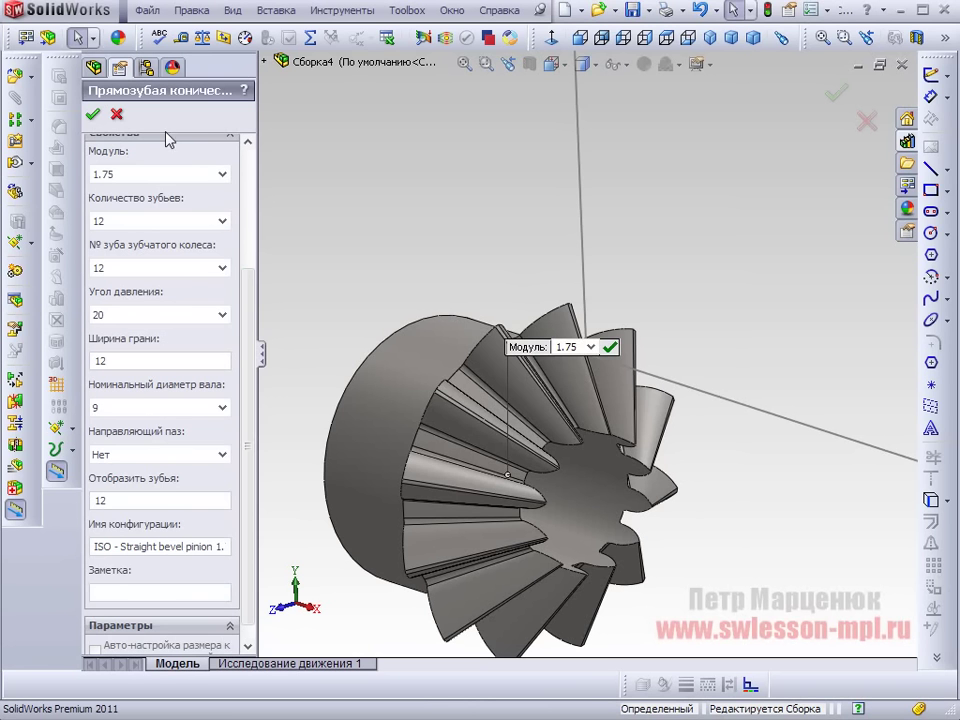
left_click(91, 111)
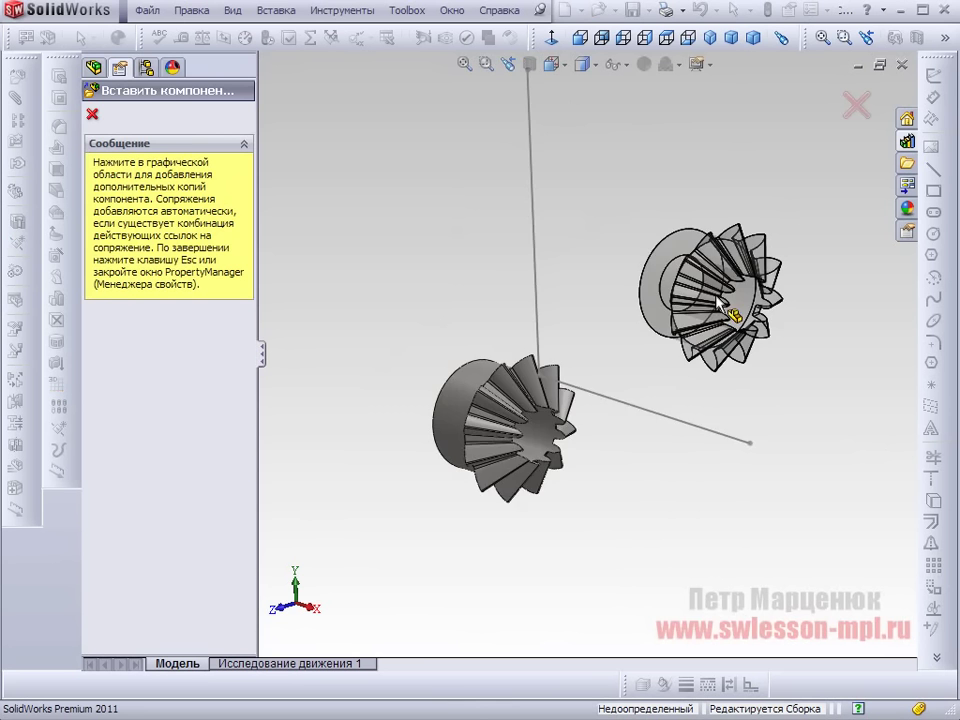
scroll(688, 298, "up", 3)
key("Escape")
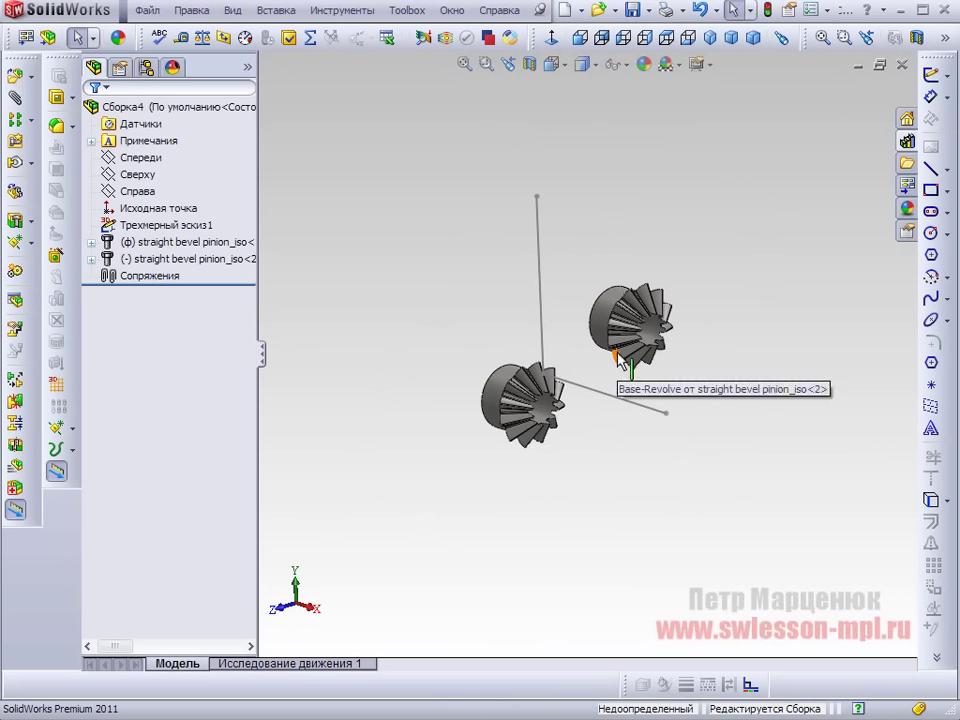
mouse_move(613, 381)
middle_mouse_down()
mouse_move(589, 349)
mouse_move(462, 374)
middle_mouse_up()
left_click_drag(425, 350, 356, 476)
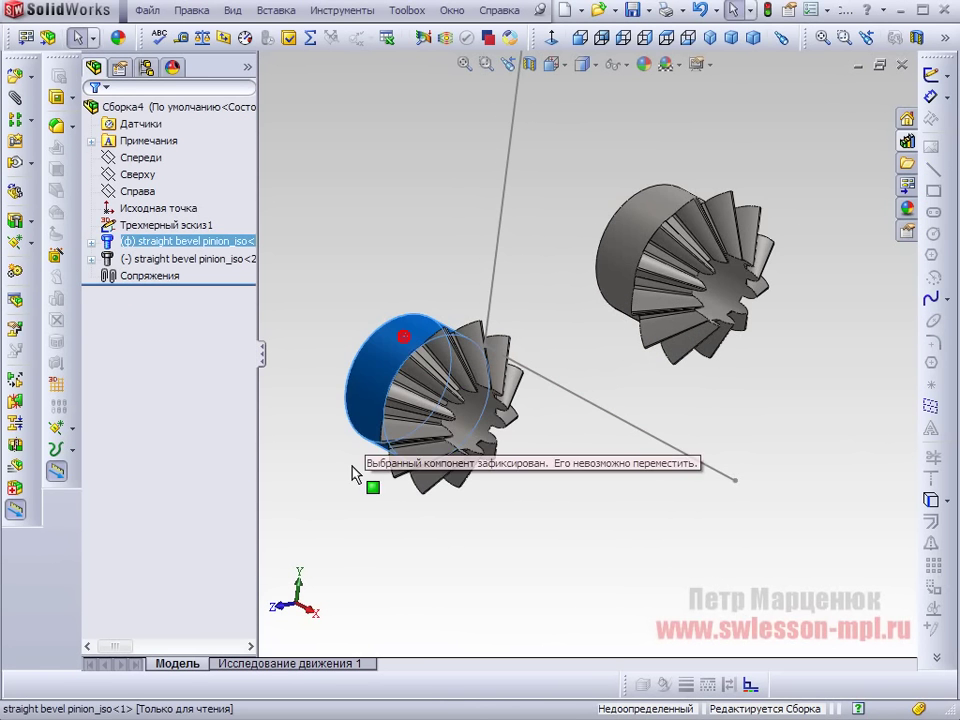
left_click_drag(640, 241, 733, 198)
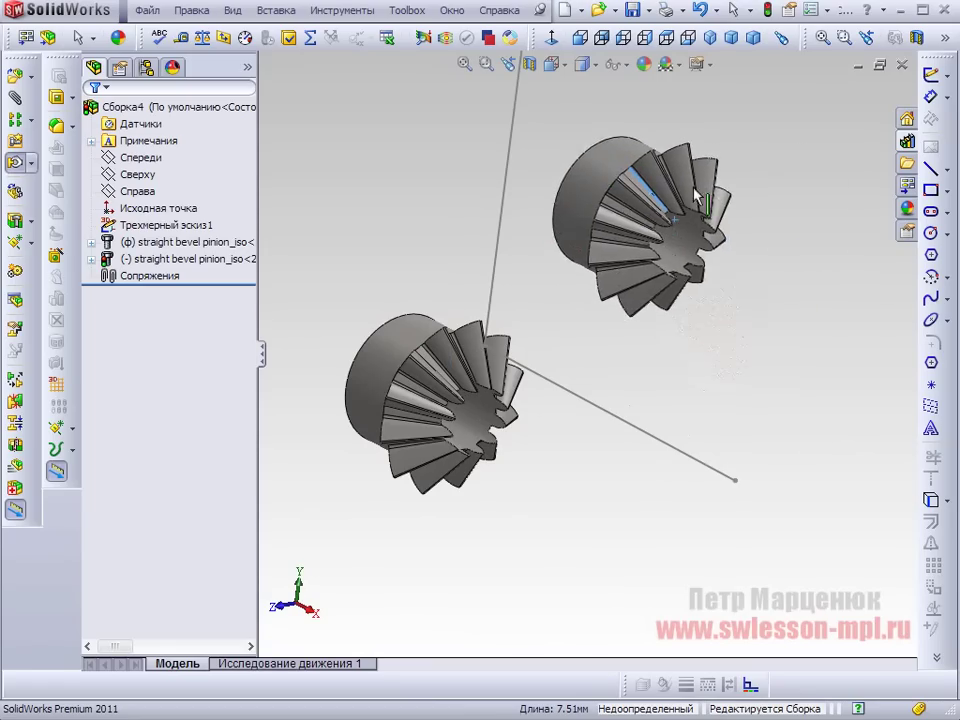
left_click(407, 396)
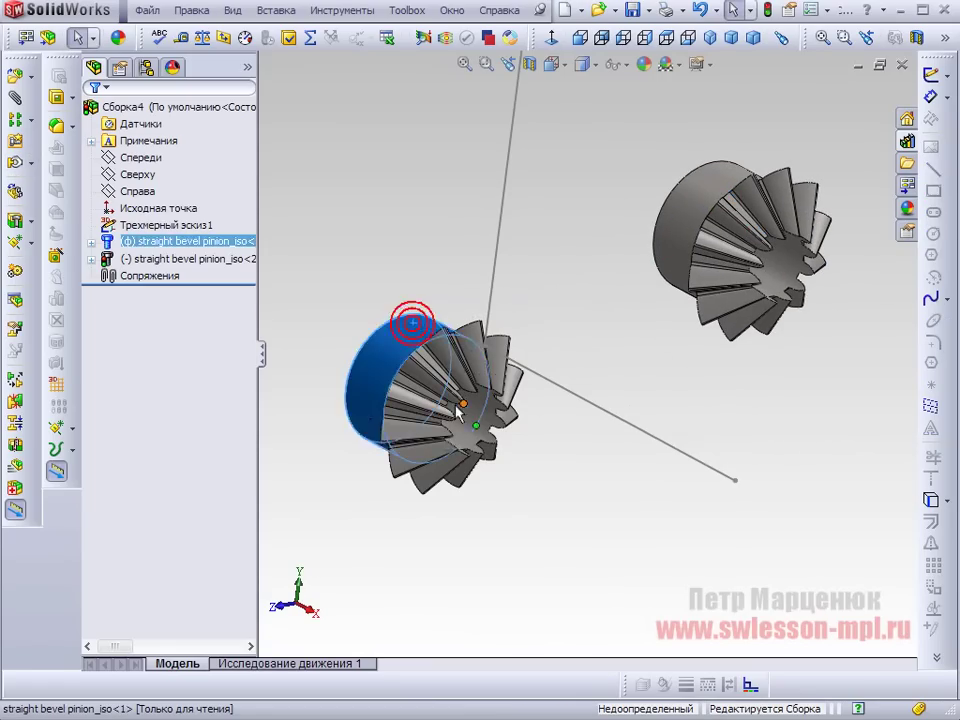
middle_click_drag(439, 364, 541, 355)
scroll(541, 355, "down", 3)
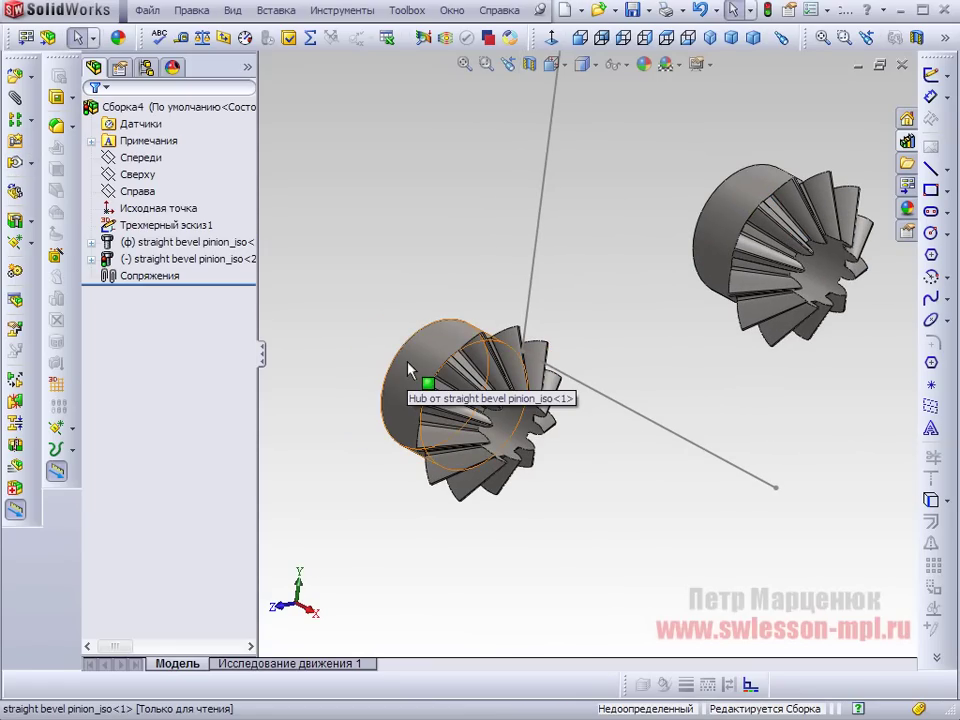
Step: Float the left pinion, move it lower-left, and rotate it so its hub faces forward
right_click(446, 365)
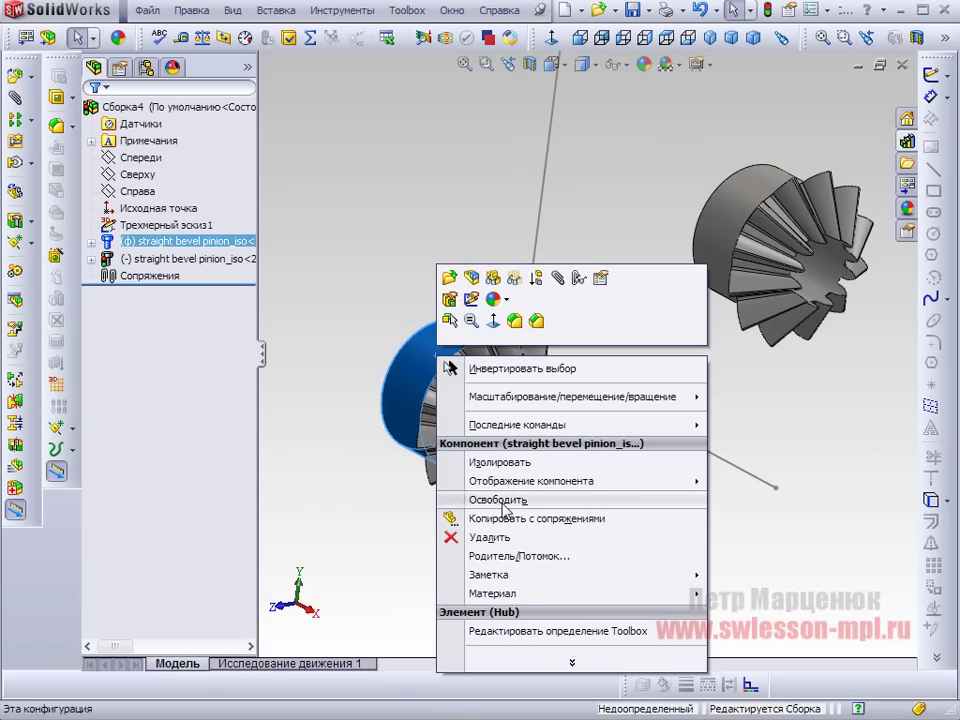
left_click(503, 500)
left_click_drag(393, 367, 385, 450)
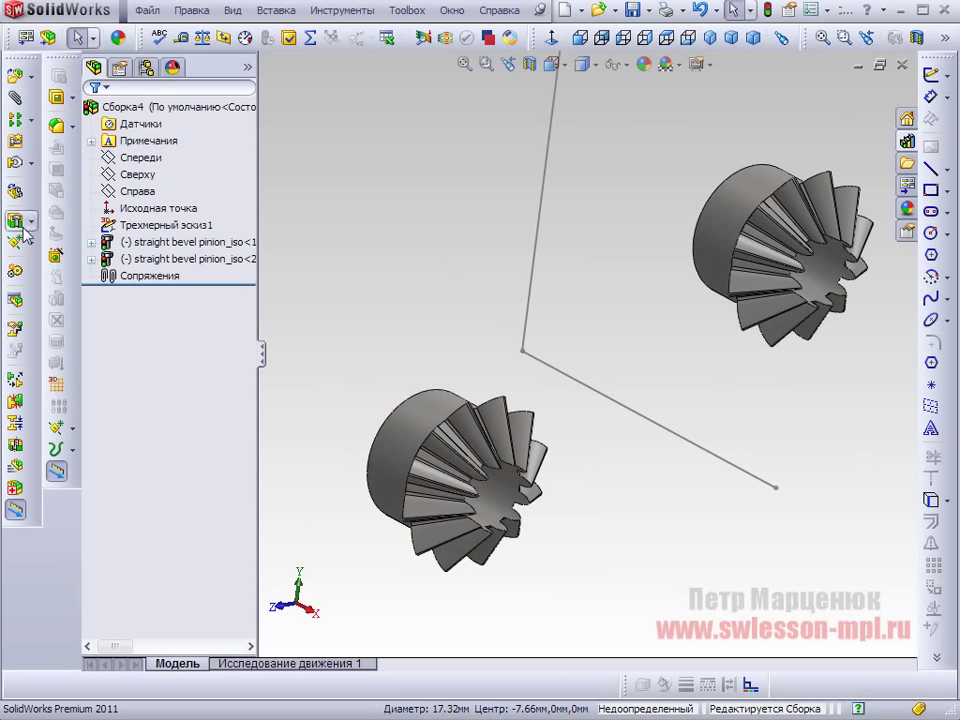
left_click(33, 165)
left_click(64, 184)
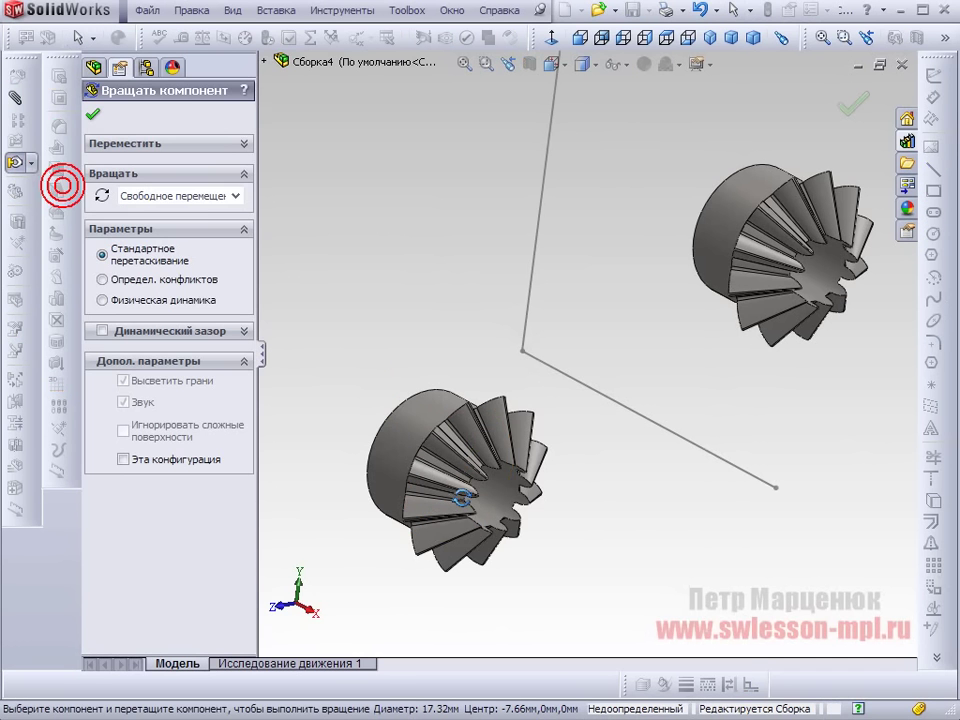
left_click_drag(454, 465, 285, 178)
left_click(93, 113)
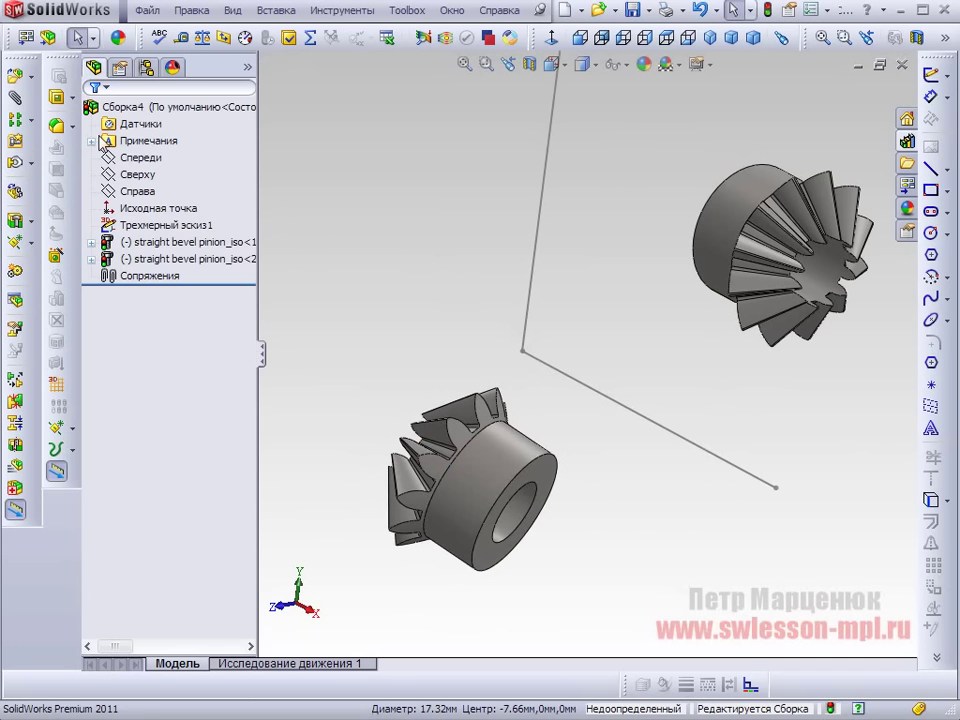
Step: Mate the pinion's bore concentric with the lower sketch line Линия2
left_click(17, 100)
scroll(540, 453, "down", 3)
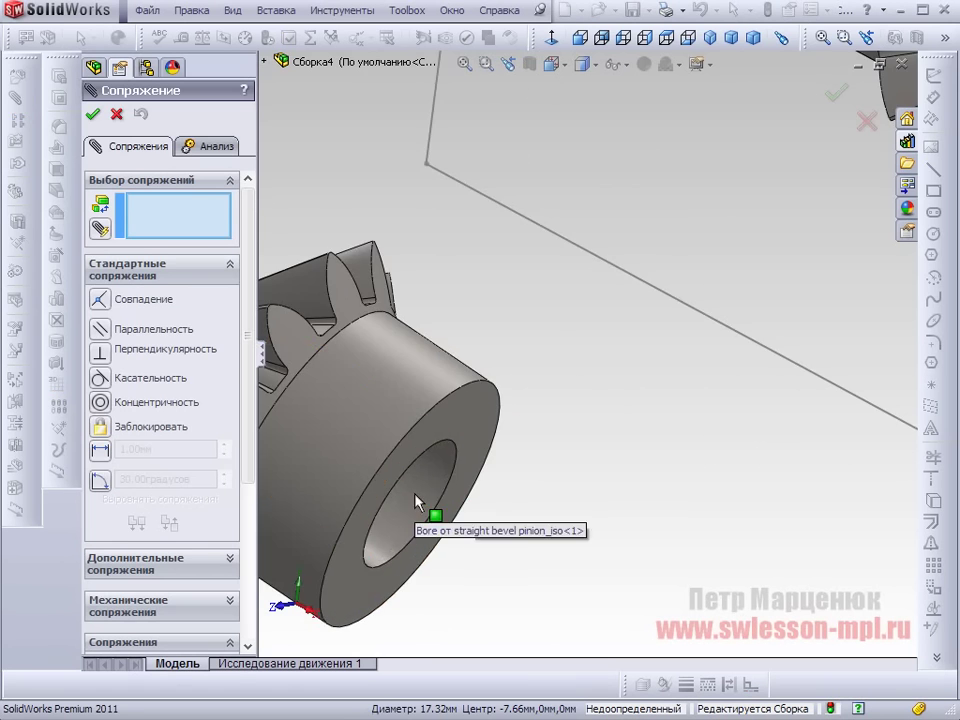
left_click(420, 503)
scroll(600, 370, "up", 3)
key("Escape")
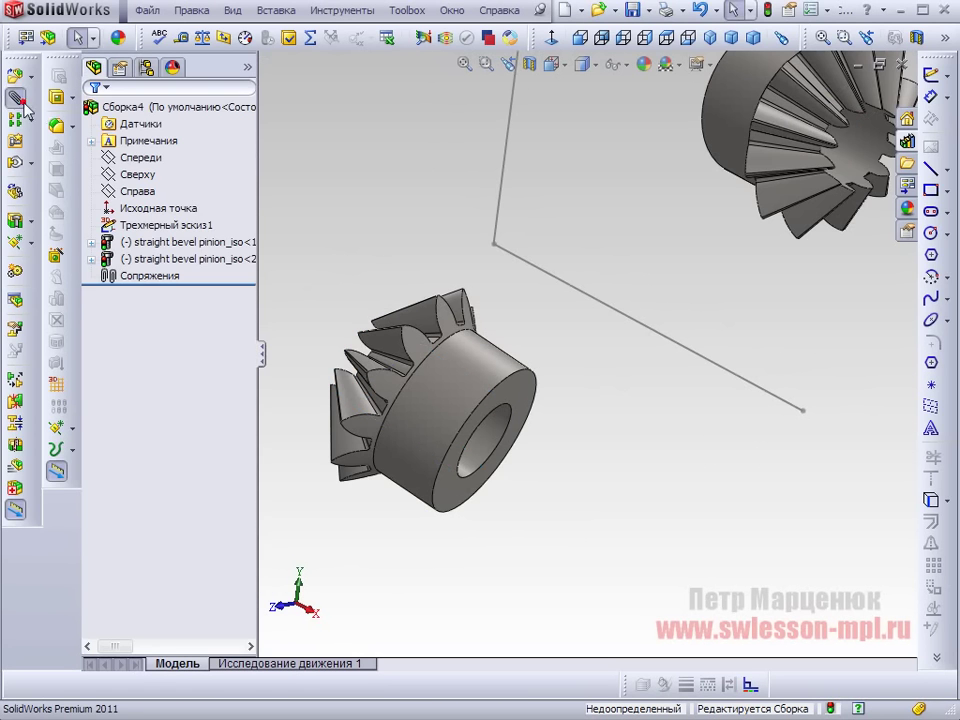
left_click(22, 103)
scroll(606, 347, "down", 3)
left_click(395, 521)
scroll(560, 380, "up", 3)
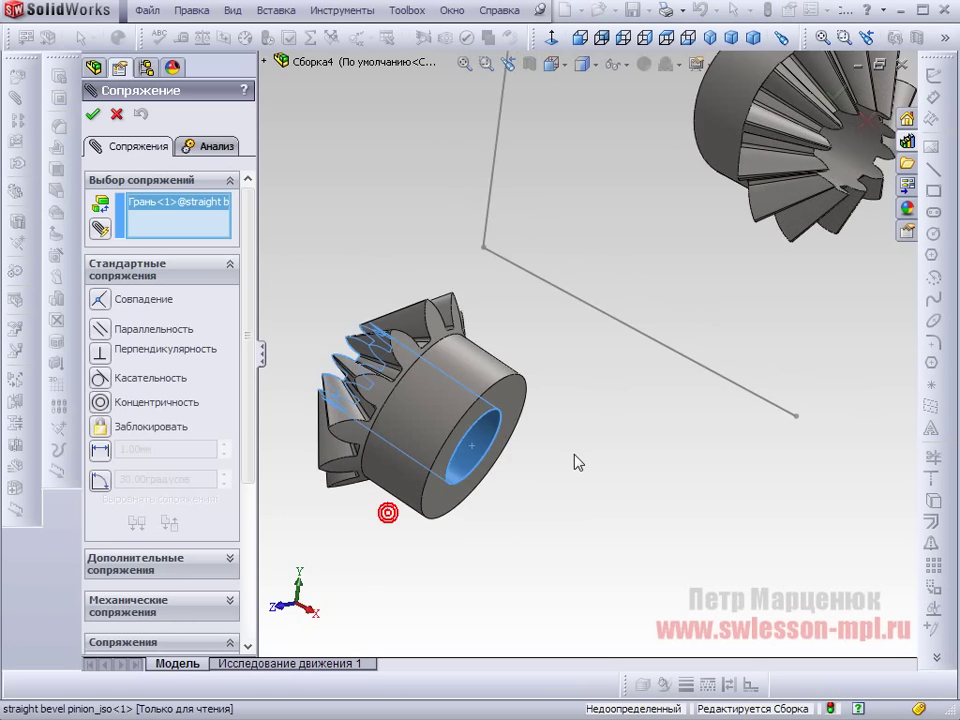
scroll(585, 400, "down", 1)
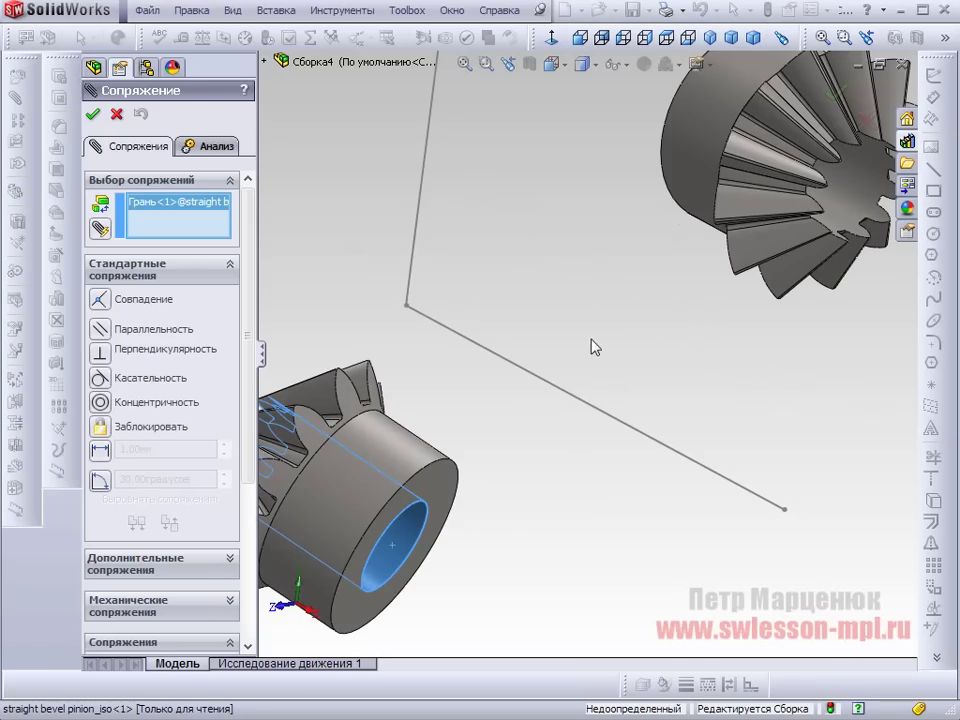
left_click(591, 410)
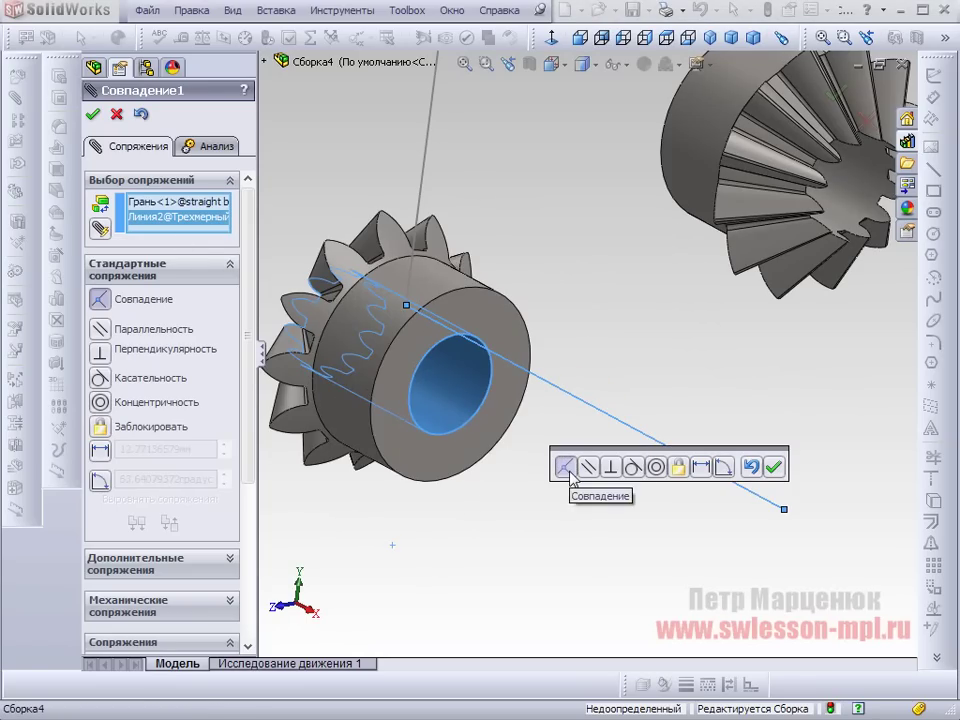
left_click(656, 467)
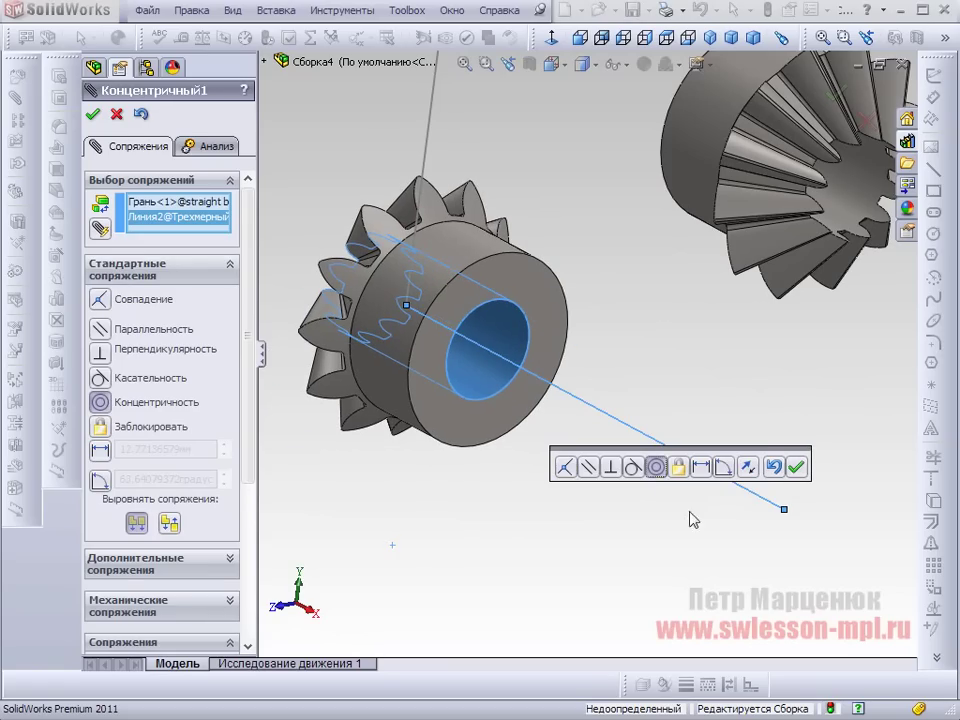
left_click(797, 467)
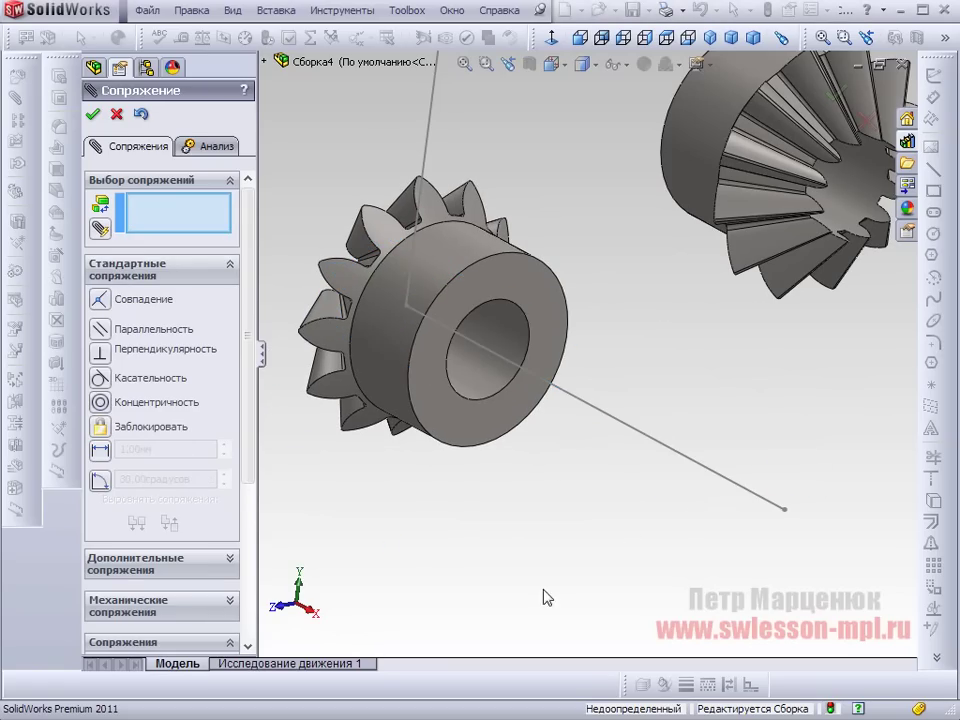
Step: Mate the pinion's front face coincident with the line's end point Точка4
left_click(461, 416)
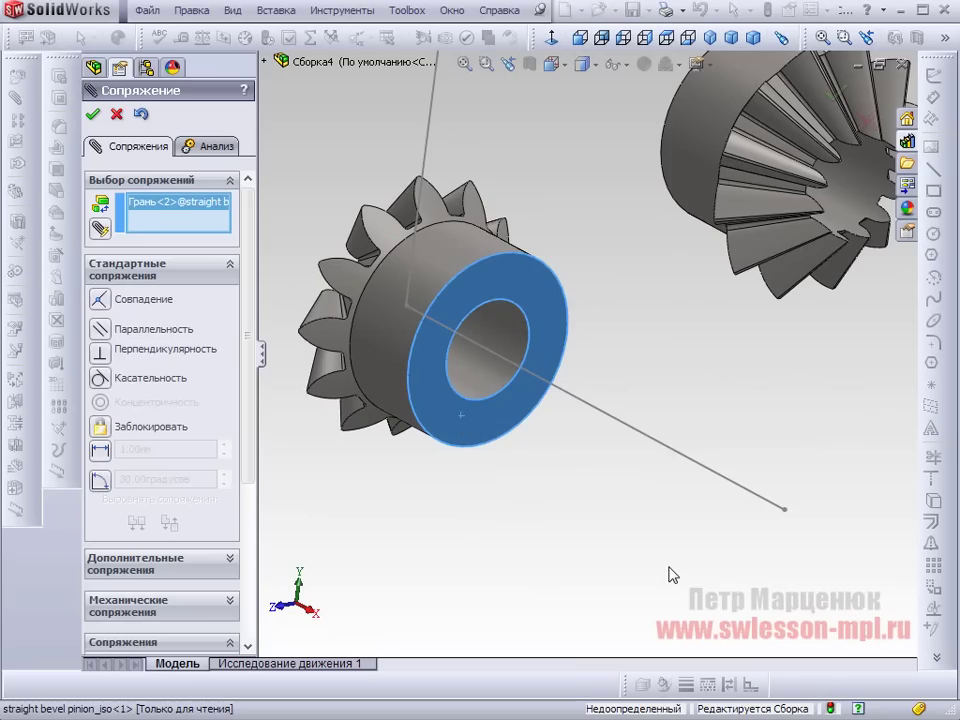
left_click(784, 510)
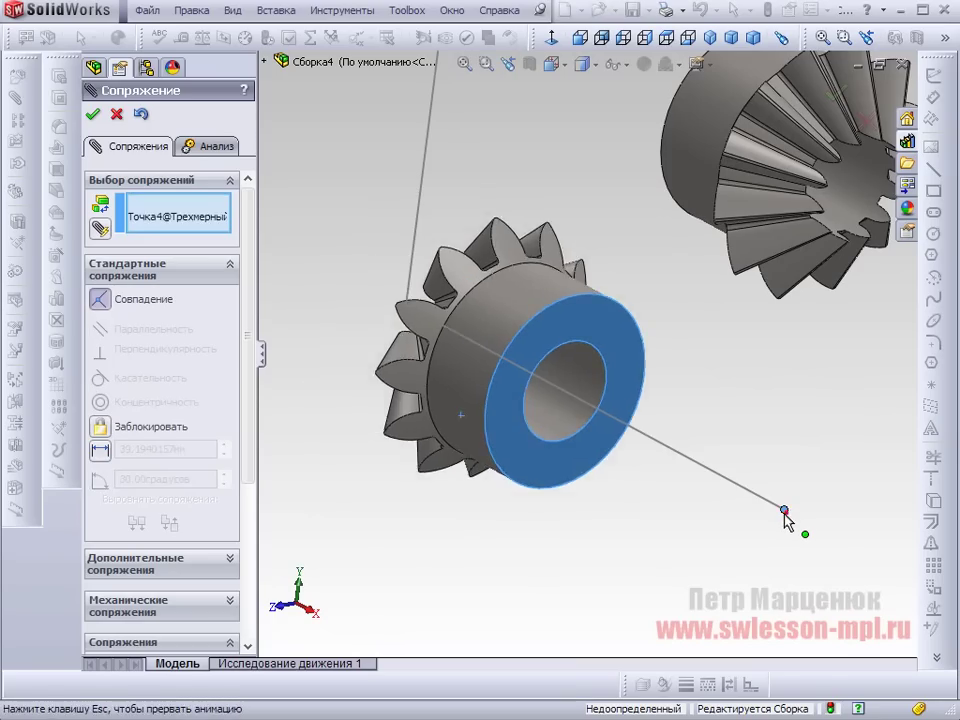
left_click(797, 567)
key("f")
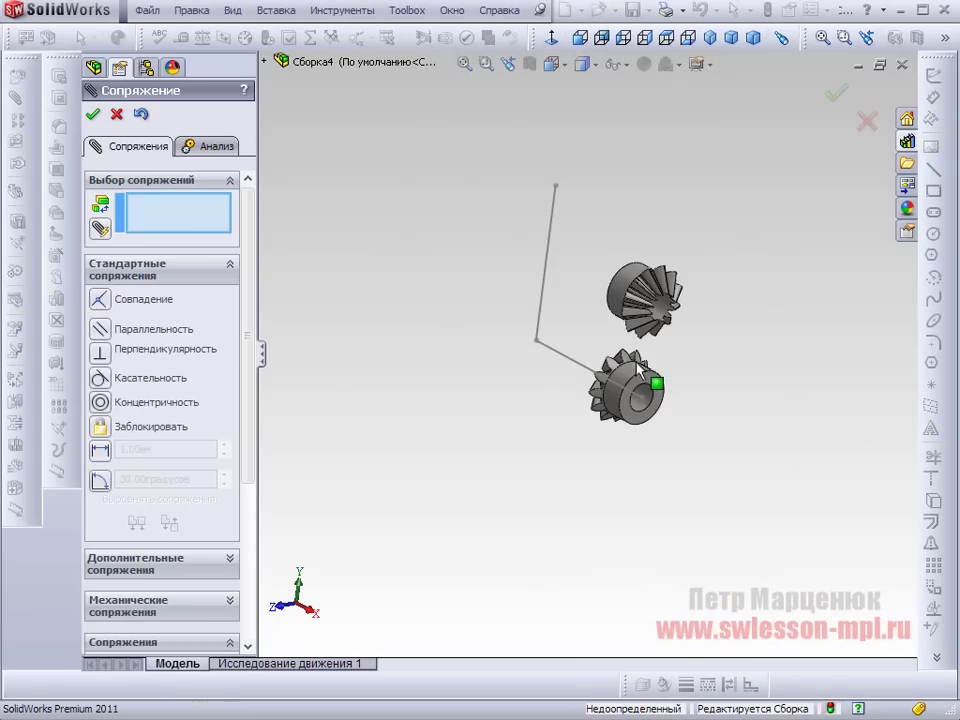
left_click(94, 115)
Step: Orbit around the gears to check the mated lower pinion
scroll(594, 420, "down", 4)
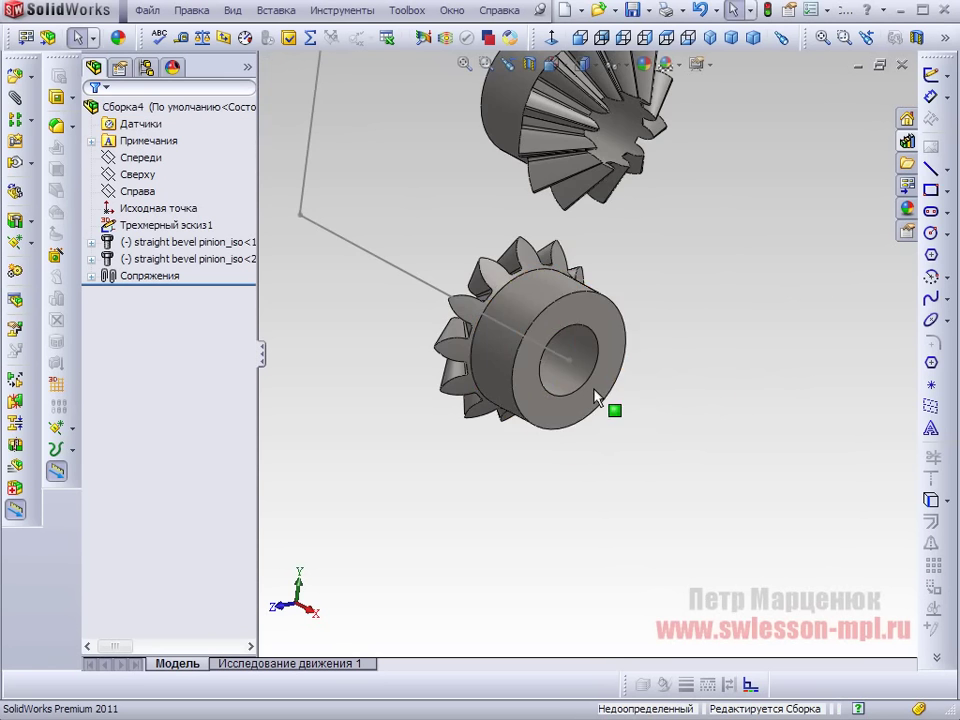
left_click(592, 388)
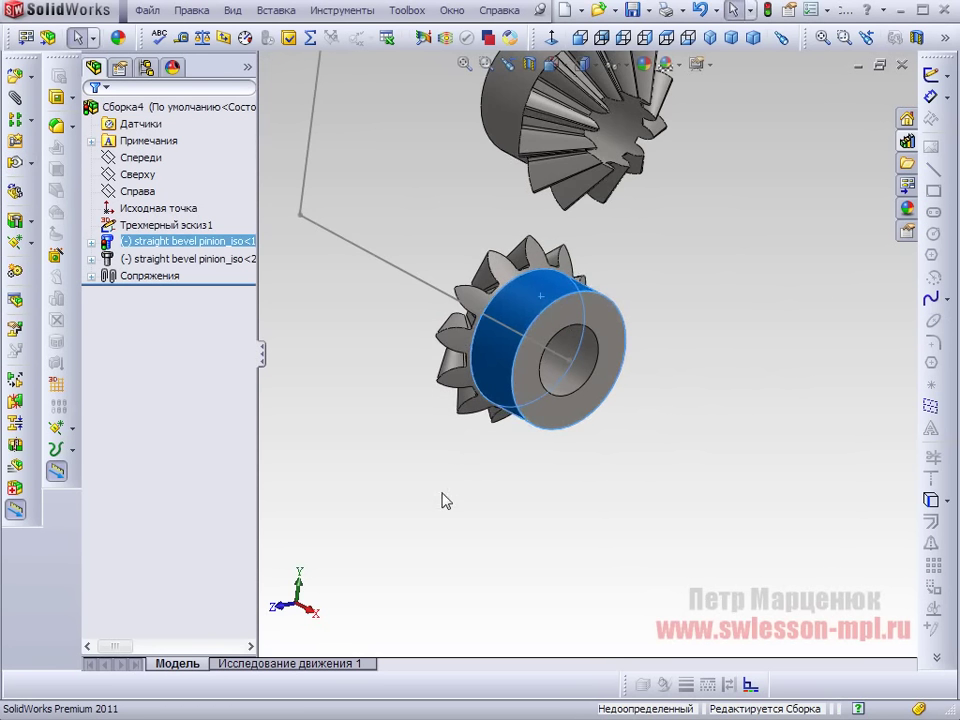
mouse_move(444, 499)
middle_mouse_down()
mouse_move(549, 435)
mouse_move(497, 425)
mouse_move(619, 377)
mouse_move(529, 287)
middle_mouse_up()
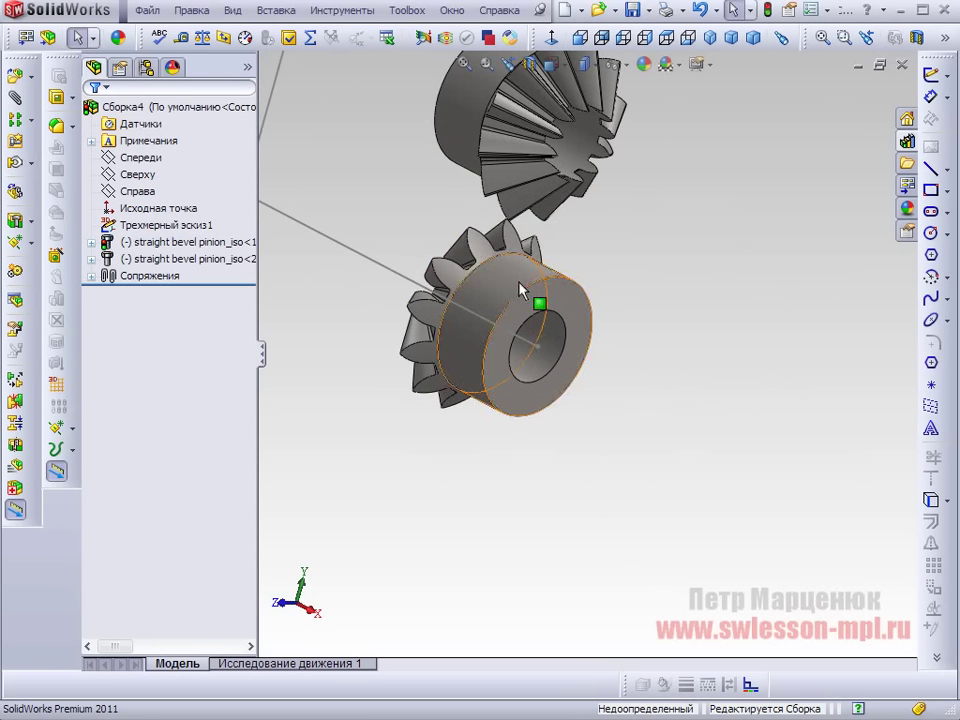
left_click(511, 266)
scroll(511, 258, "up", 5)
scroll(568, 204, "down", 3)
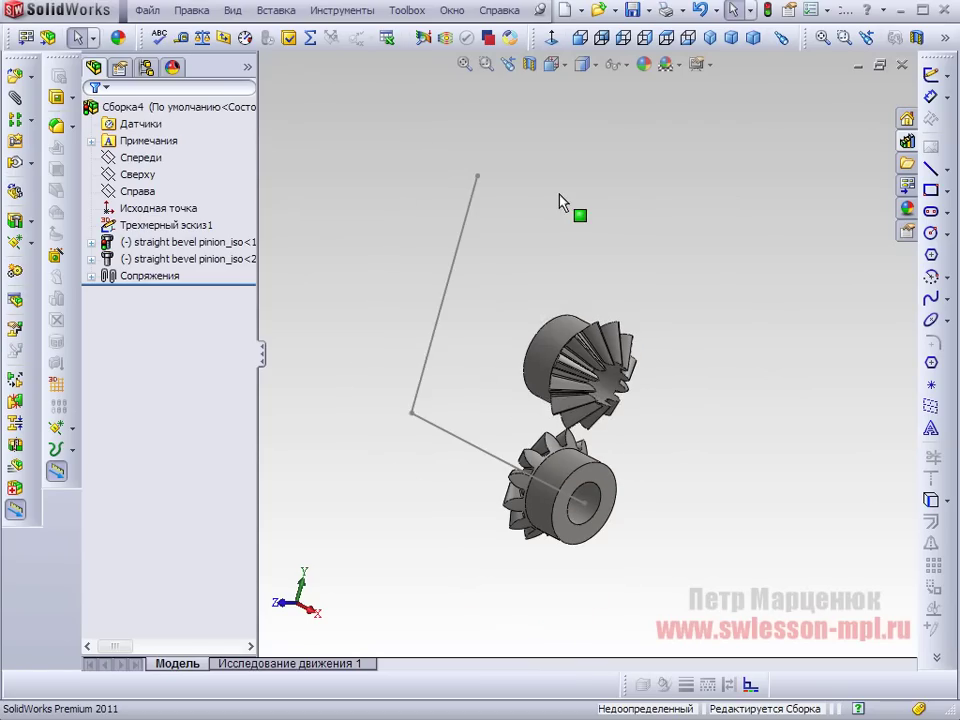
Step: Rotate the upper gear so its teeth point down at the lower pinion, hub facing up
left_click(31, 163)
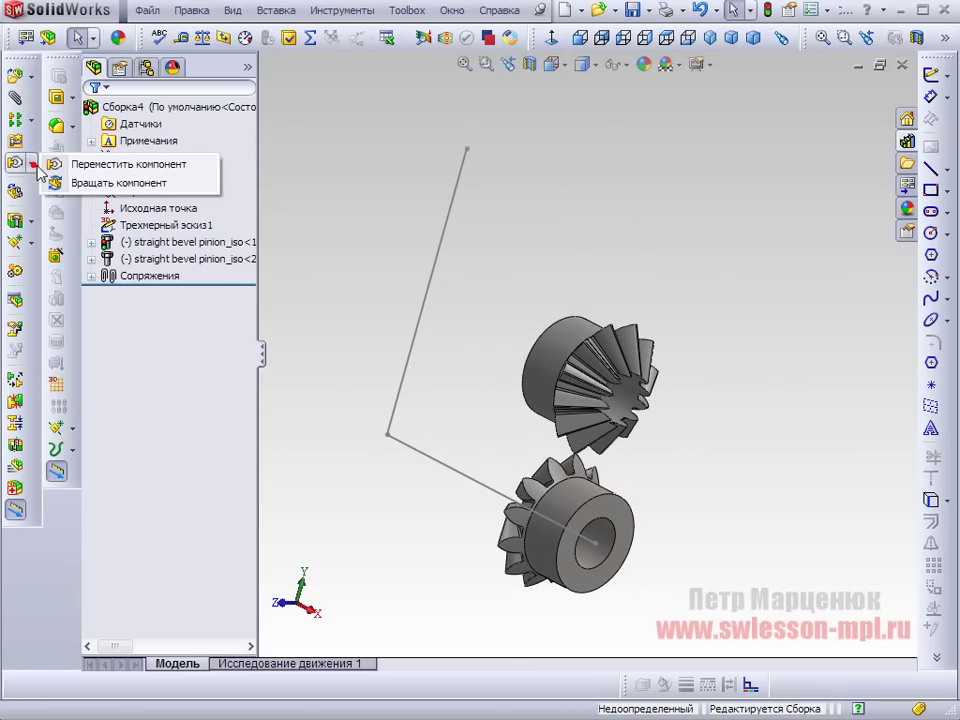
left_click(78, 182)
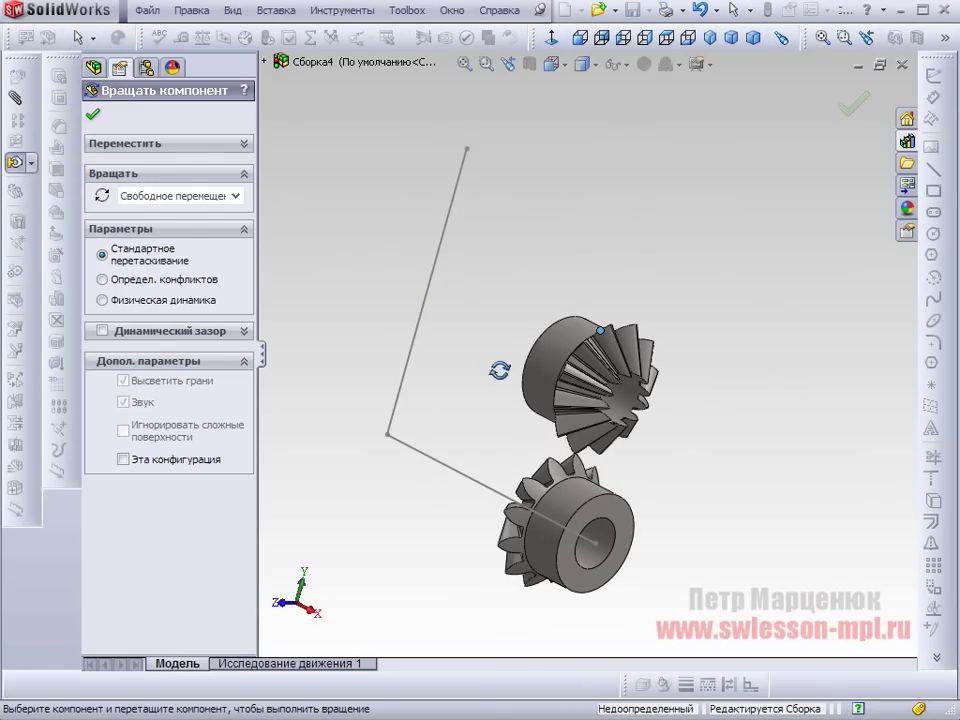
key("Escape")
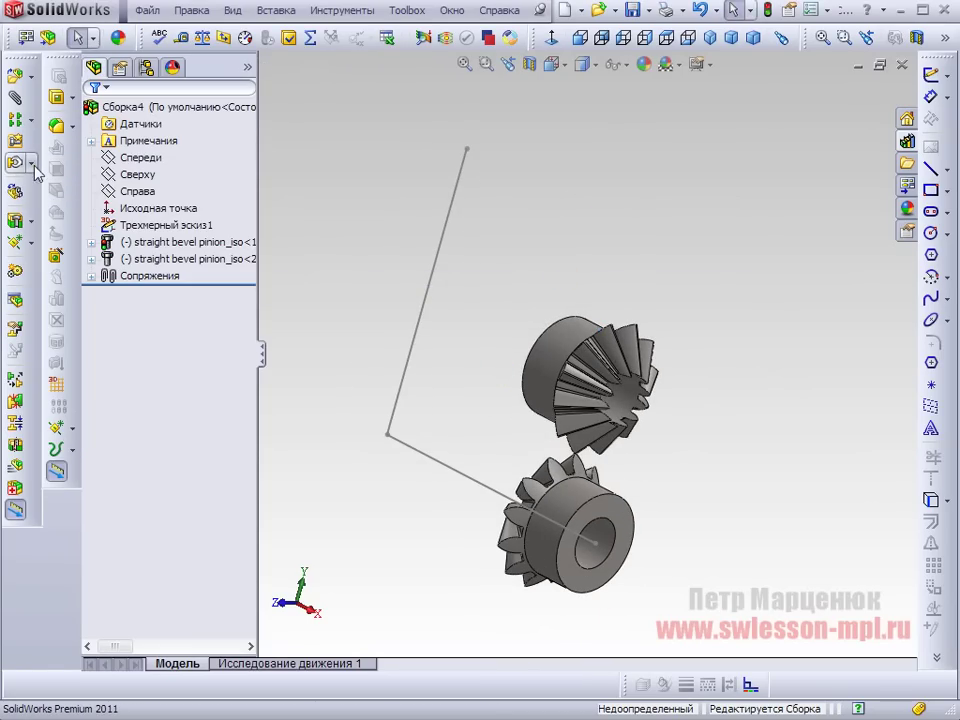
left_click(31, 163)
left_click(69, 183)
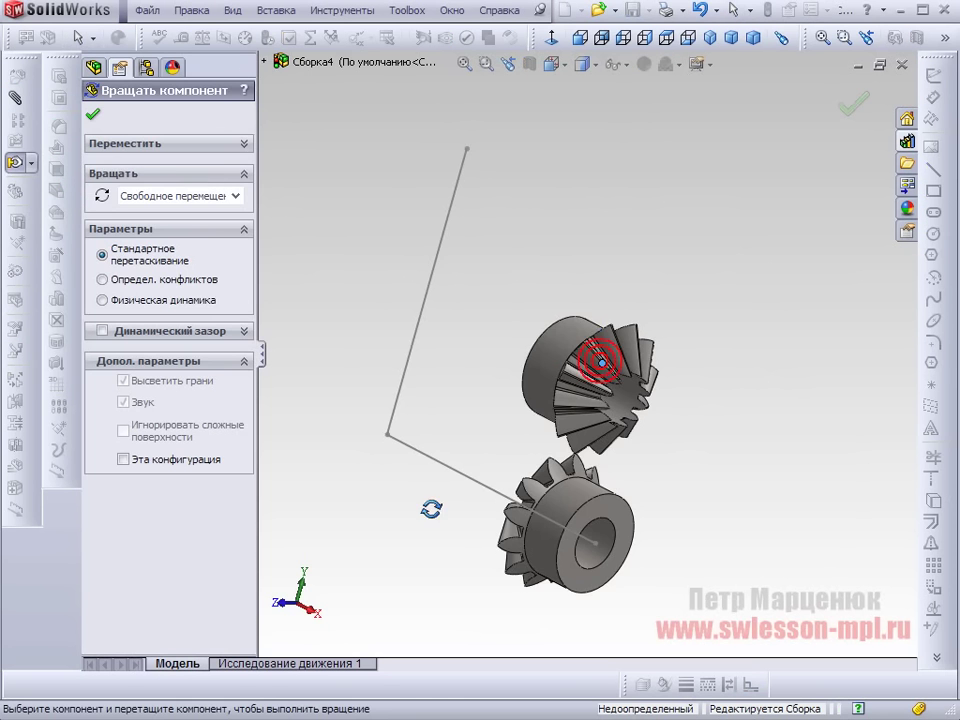
key("Escape")
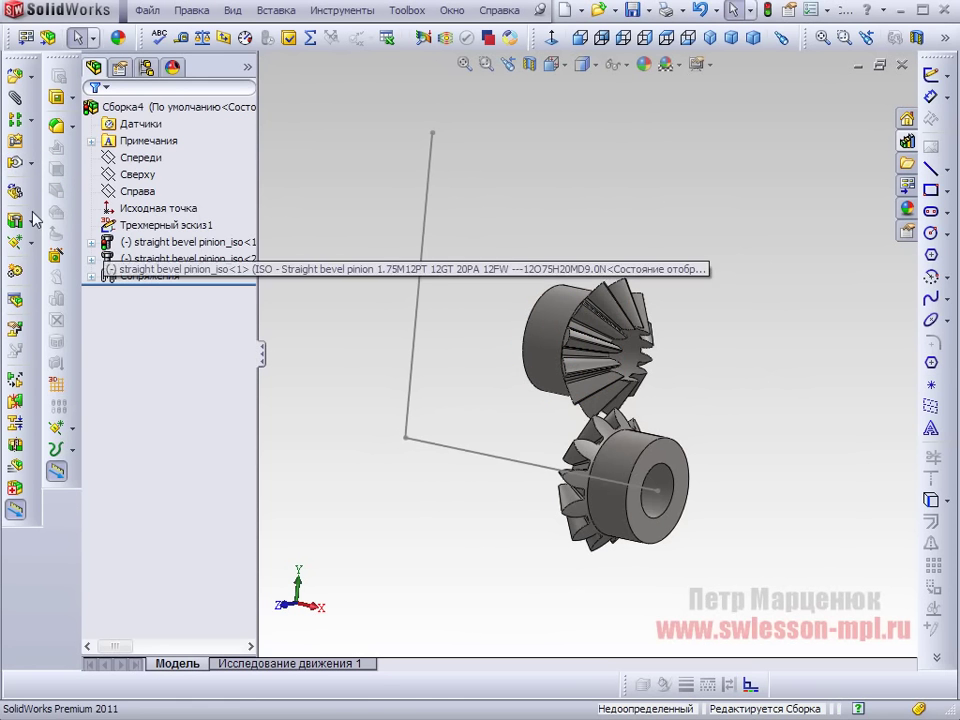
left_click(31, 163)
left_click(69, 183)
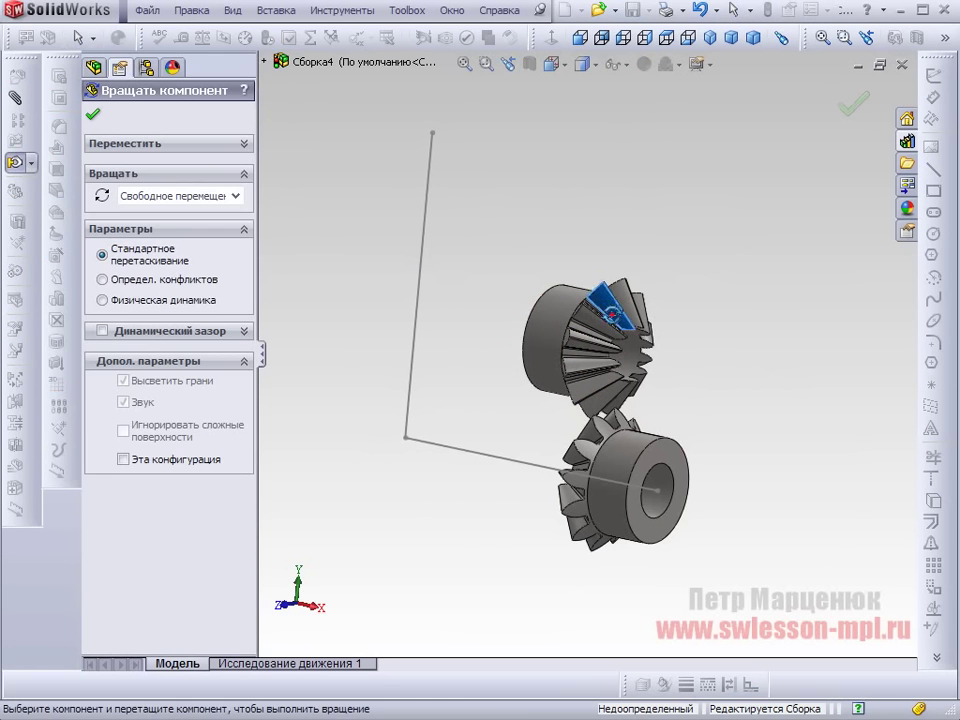
mouse_move(610, 313)
left_mouse_down()
mouse_move(467, 482)
mouse_move(467, 495)
left_mouse_up()
key("Escape")
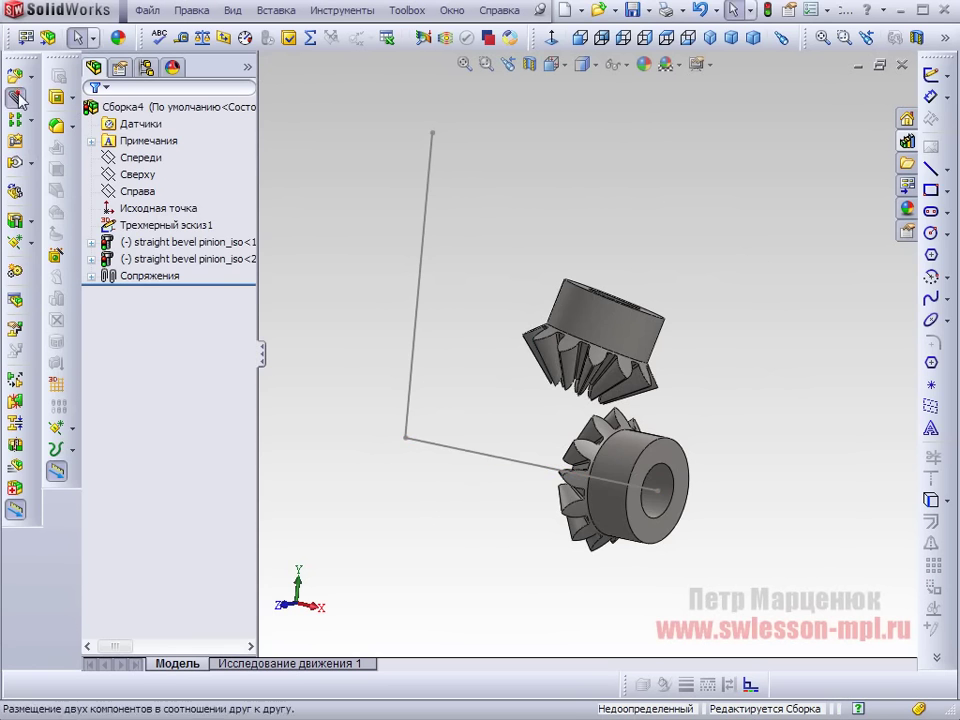
Step: Add a Concentric mate between the upper gear's bore and the vertical sketch line
left_click(18, 97)
middle_click_drag(430, 250, 450, 240)
scroll(698, 274, "down", 3)
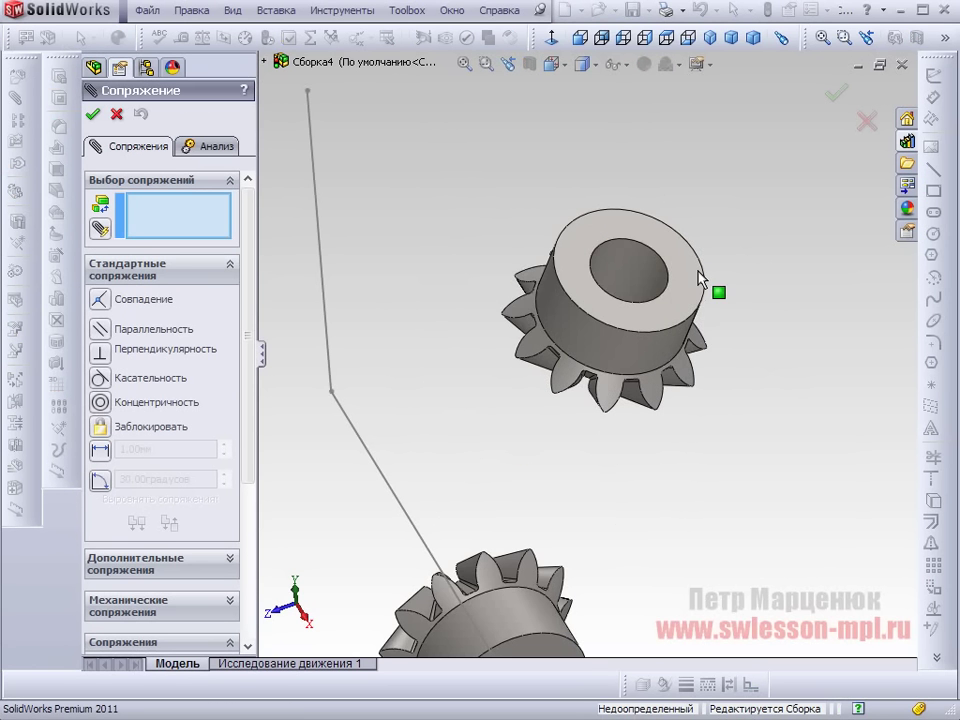
left_click(628, 272)
left_click(320, 240)
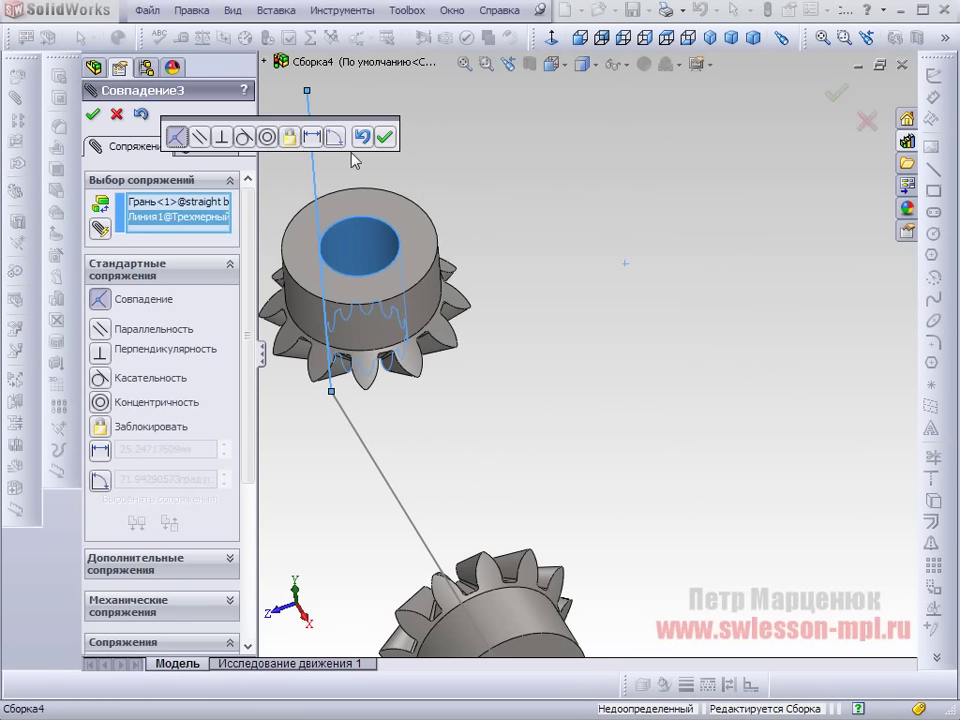
left_click(267, 137)
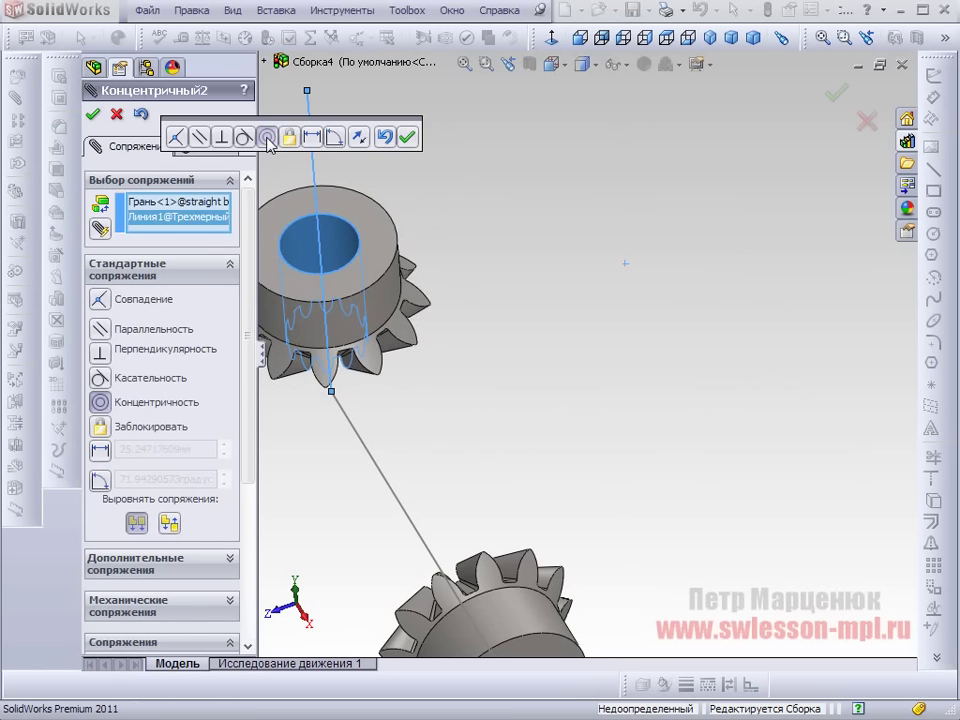
left_click(408, 140)
Step: Add a Coincident mate putting the upper gear's top face on the sketch line's endpoint
middle_click_drag(493, 311, 584, 403)
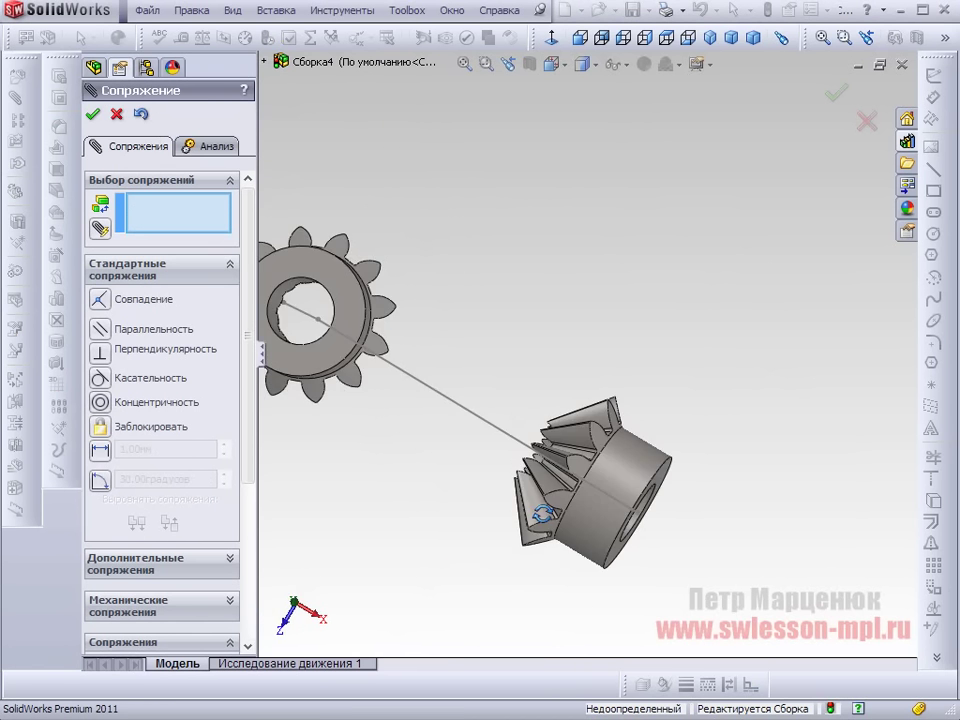
scroll(587, 313, "up", 3)
scroll(553, 413, "down", 3)
scroll(525, 279, "down", 3)
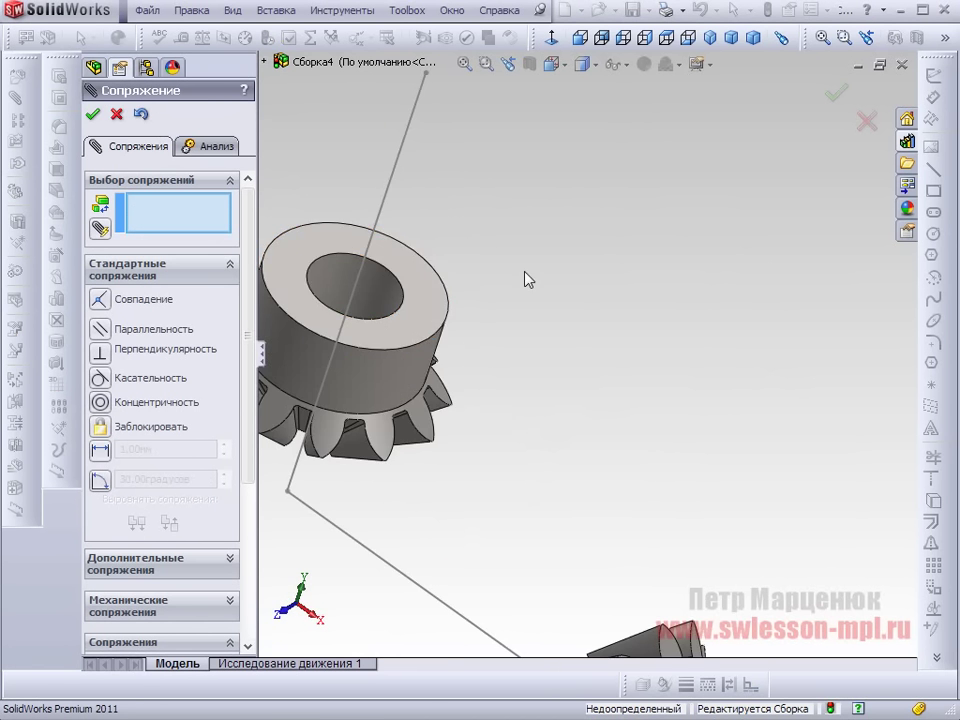
left_click(432, 306)
middle_click_drag(462, 301, 565, 213)
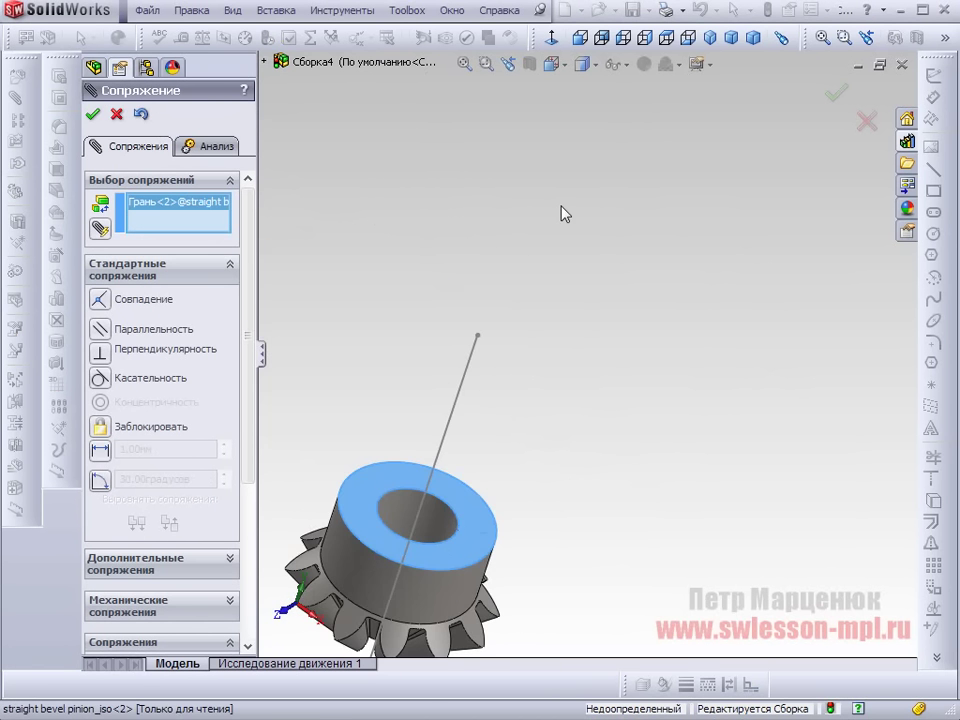
left_click(478, 337)
left_click(383, 230)
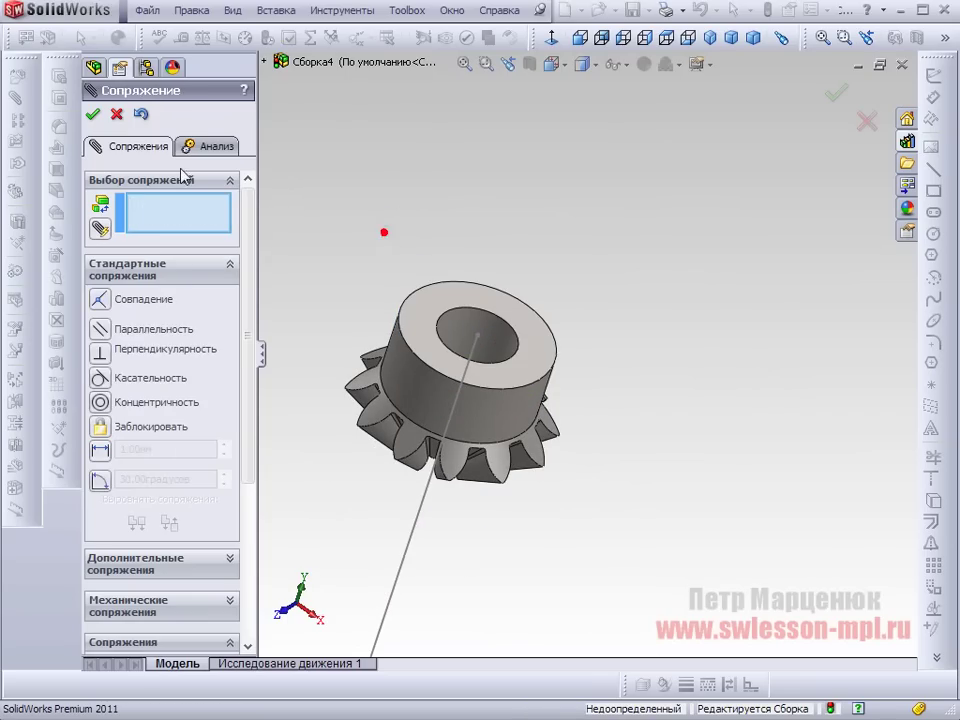
left_click(93, 114)
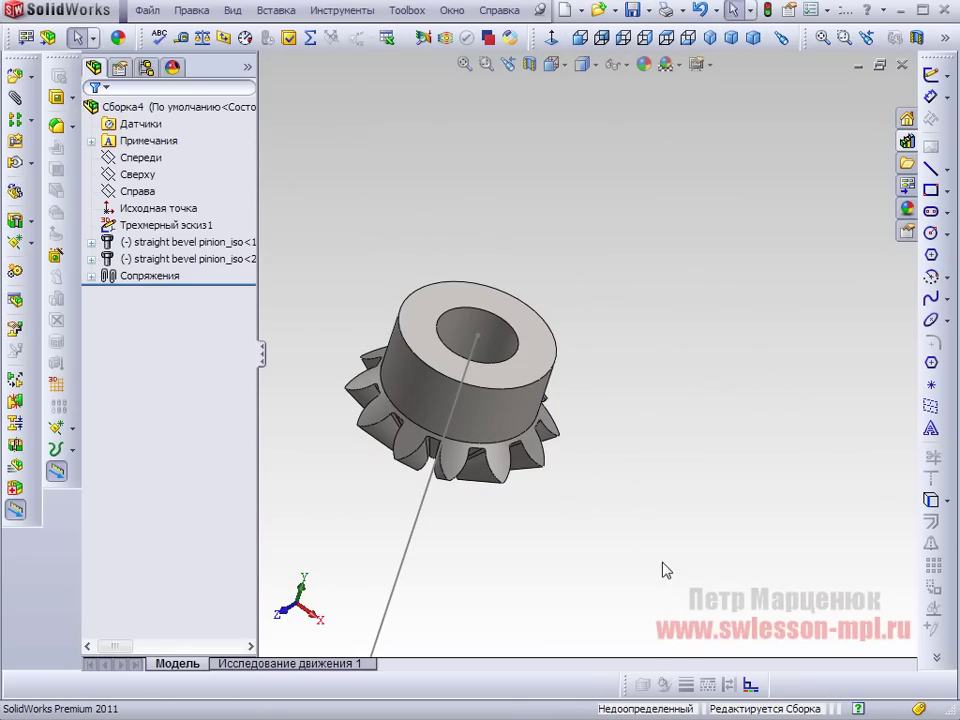
Step: Orbit to see both gears edge-on, select the lower gear, and briefly enter 3D Sketch1
scroll(585, 521, "up", 3)
mouse_move(585, 521)
middle_mouse_down()
mouse_move(670, 403)
mouse_move(603, 416)
middle_mouse_up()
scroll(603, 416, "down", 3)
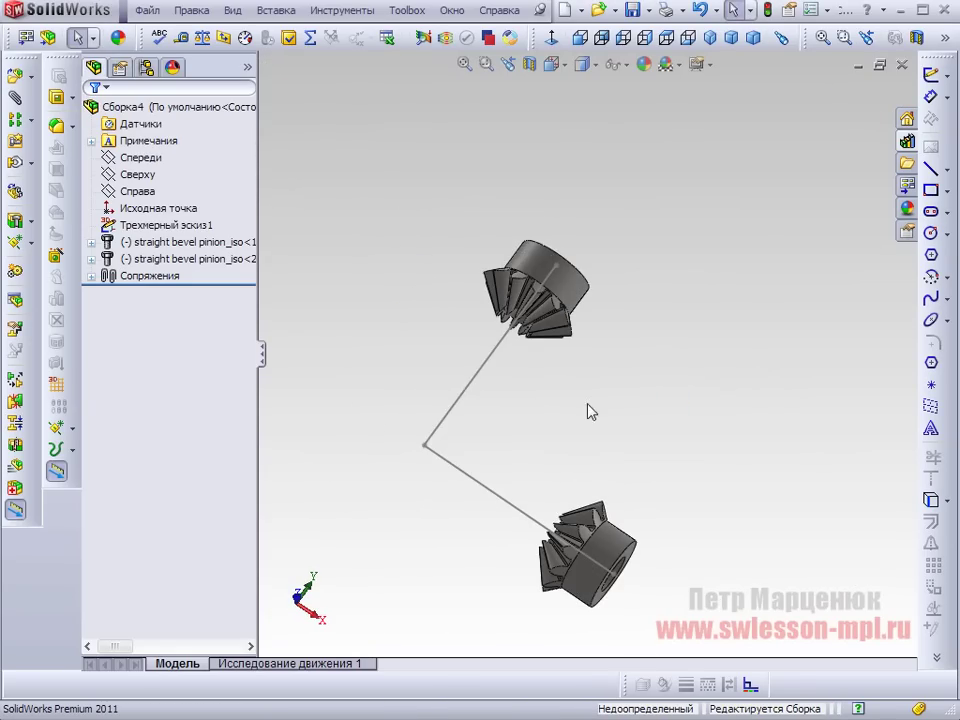
left_click(605, 540)
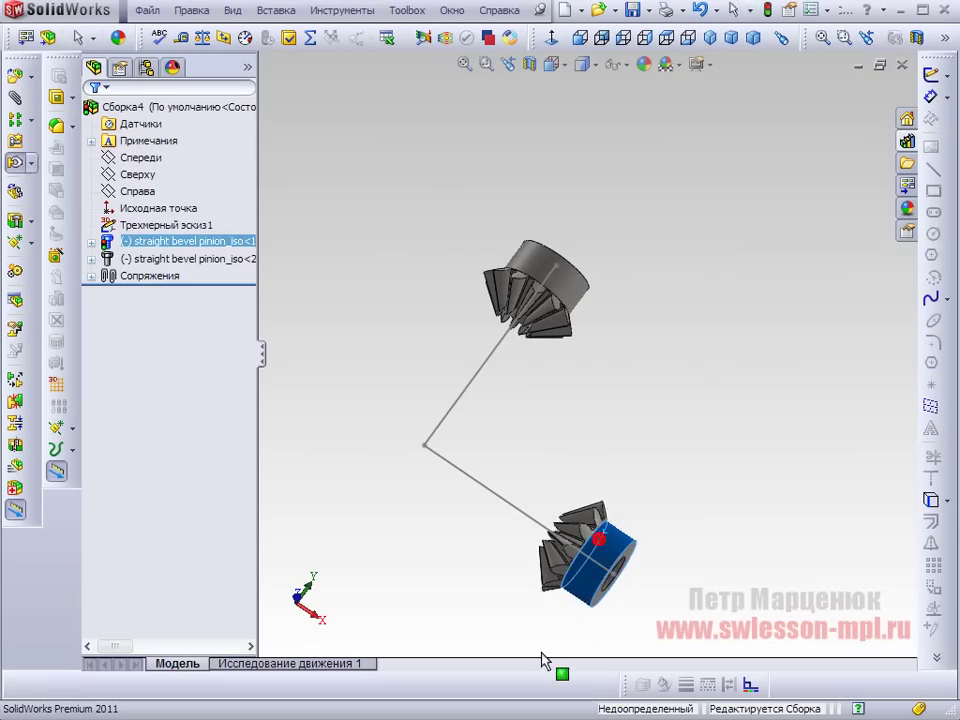
double_click(580, 274)
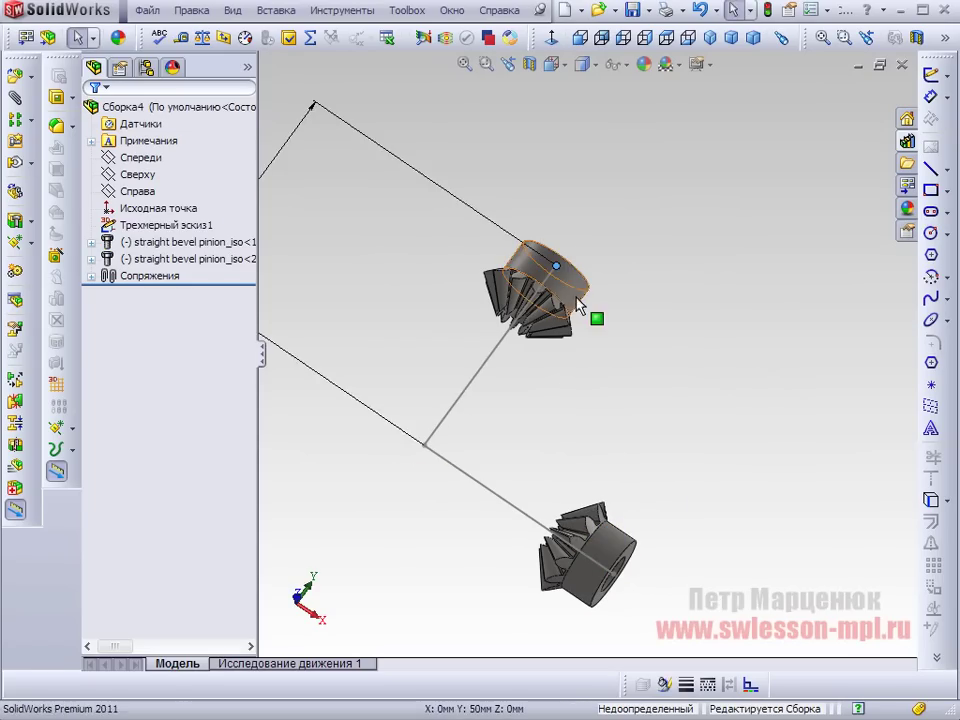
left_click(549, 368)
scroll(549, 368, "up", 2)
Step: Change 3D Sketch1's 50 dimension to 20 and exit the sketch
double_click(530, 358)
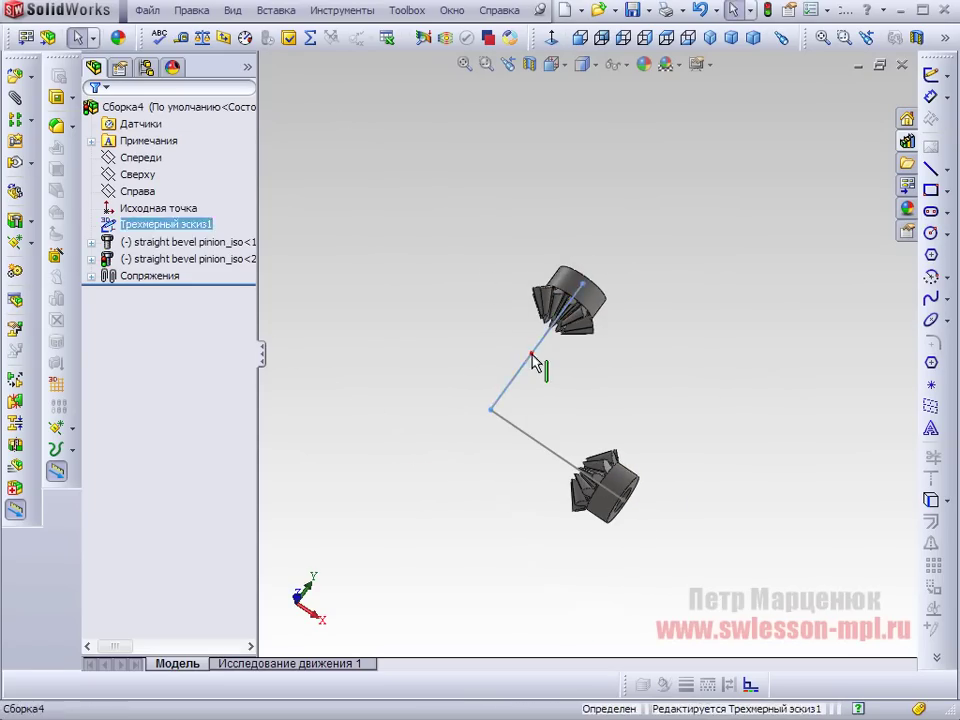
middle_click_drag(597, 461, 478, 346)
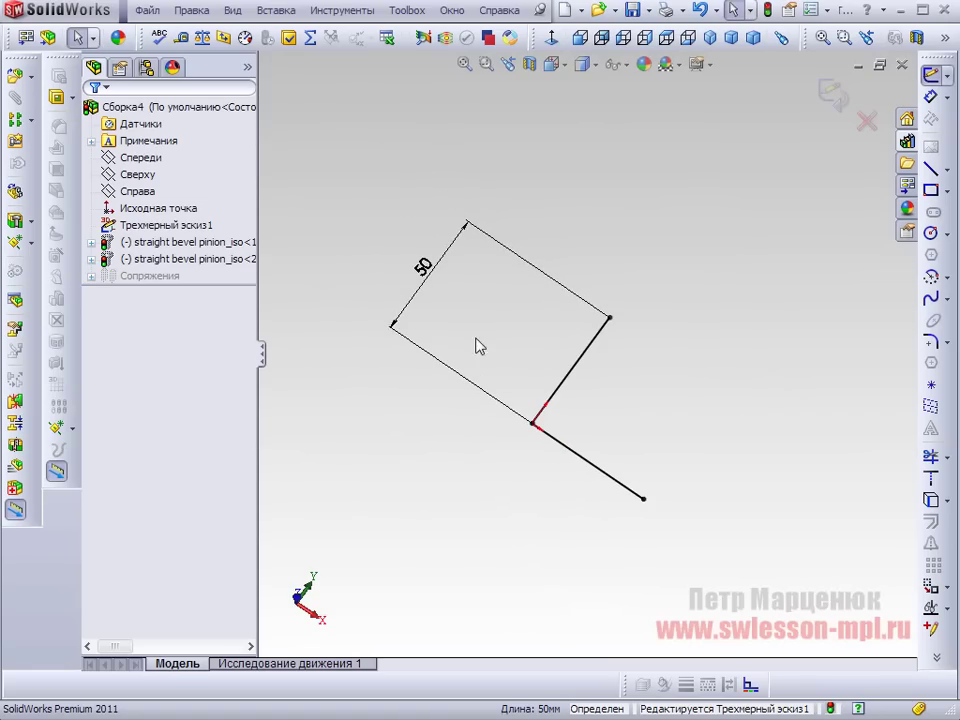
double_click(422, 268)
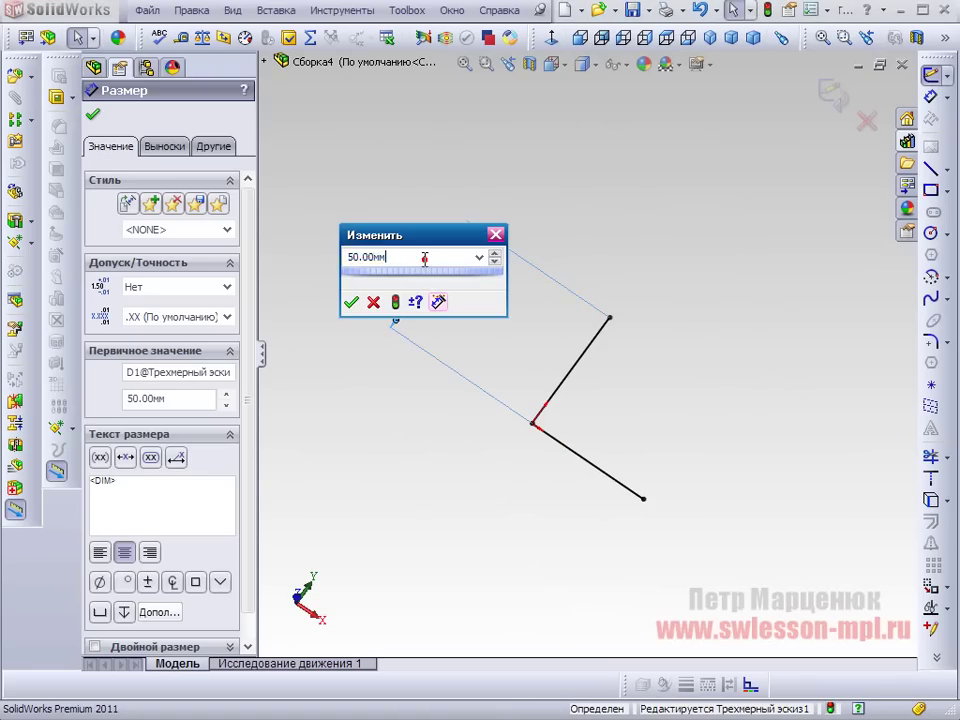
key("Return")
left_click(628, 238)
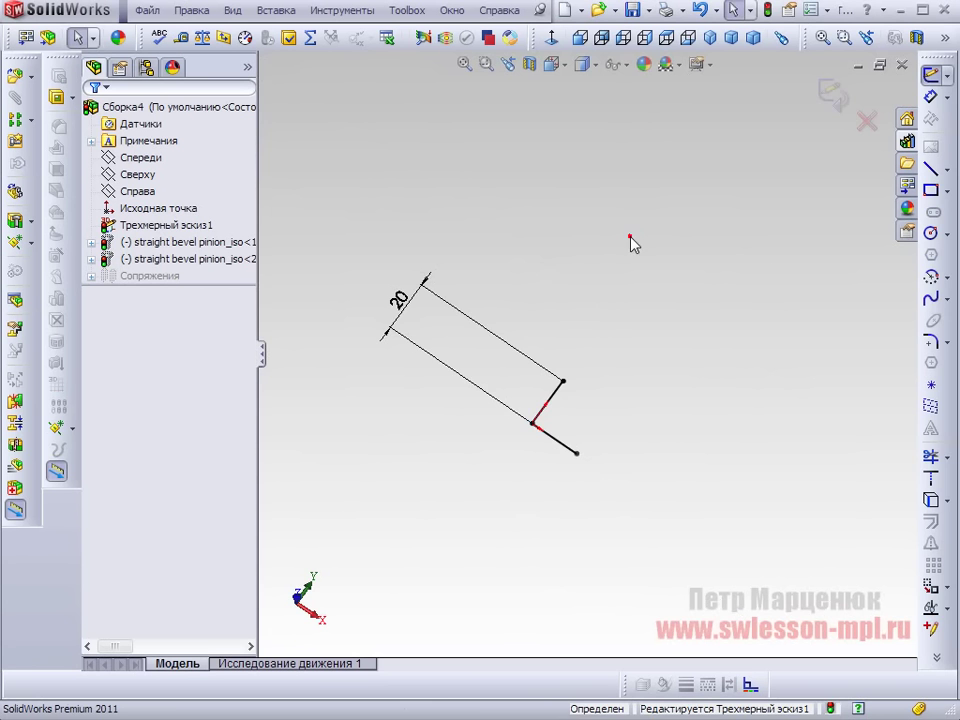
left_click(818, 88)
scroll(593, 433, "down", 2)
Step: Spin the upper gear about its axis by dragging its hub
scroll(593, 433, "down", 3)
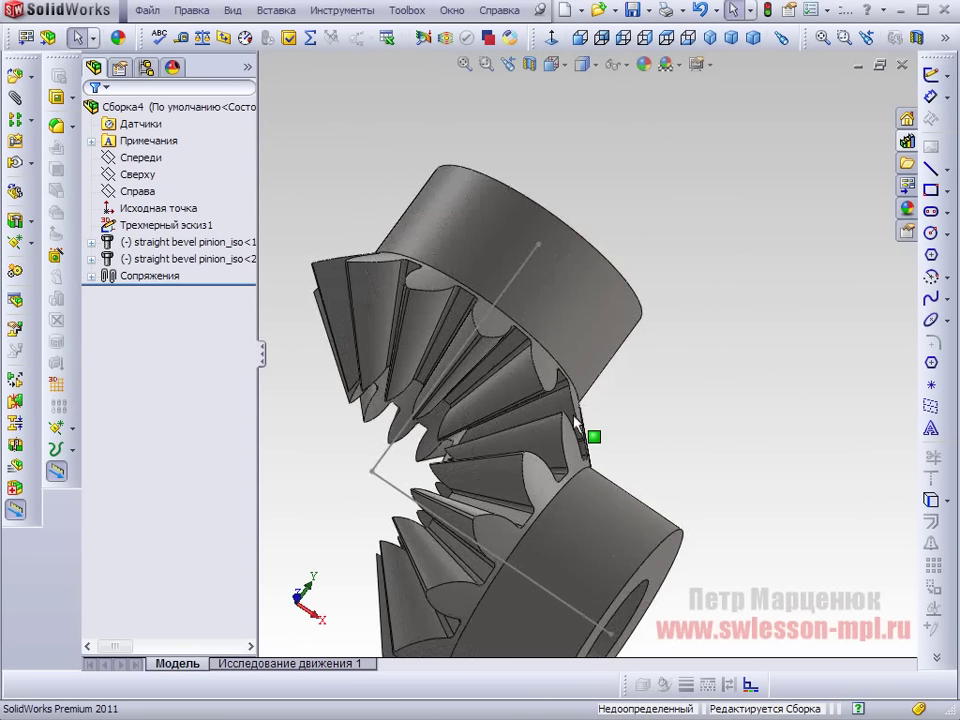
scroll(595, 438, "down", 3)
scroll(597, 443, "down", 3)
scroll(596, 444, "up", 2)
scroll(565, 346, "up", 2)
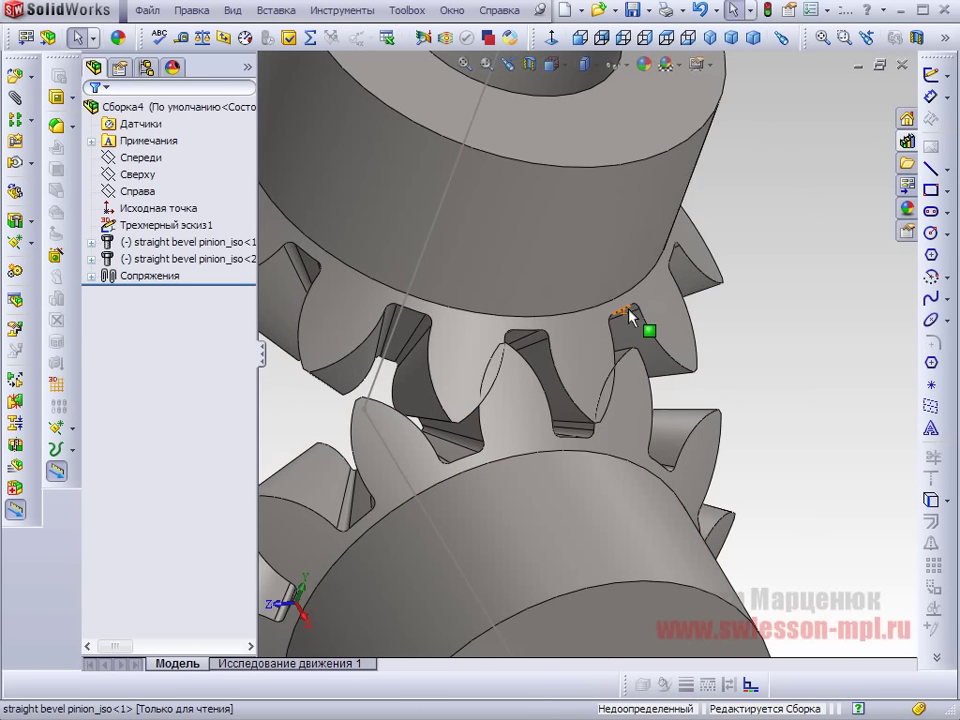
left_click(391, 237)
mouse_move(391, 237)
left_mouse_down()
mouse_move(497, 257)
mouse_move(456, 261)
left_mouse_up()
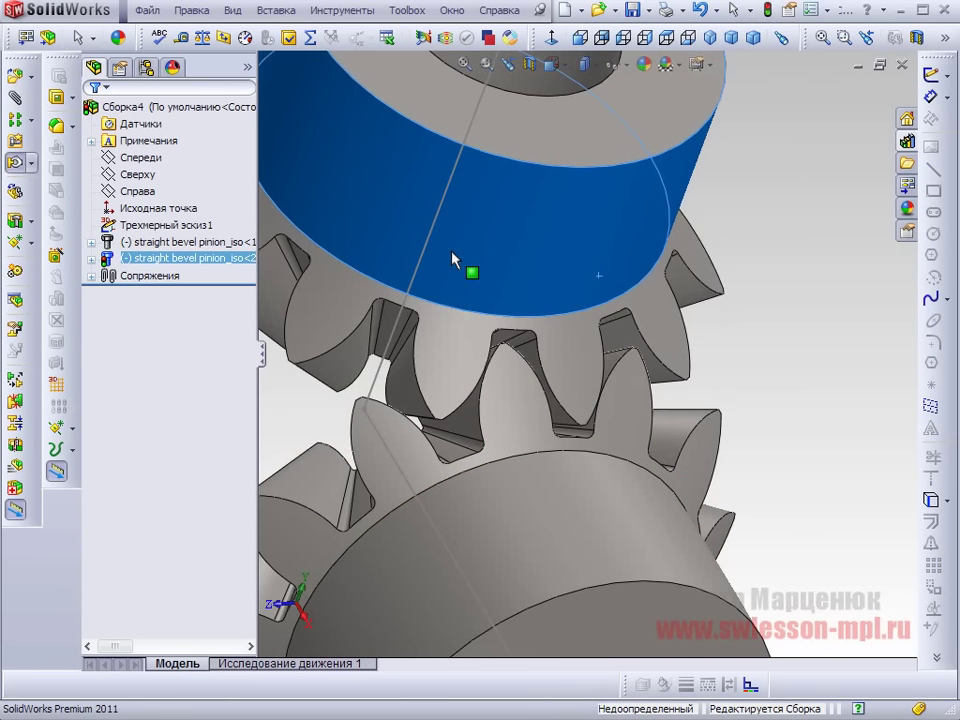
Step: Orbit and zoom around the gear pair to check the teeth mesh from several angles
scroll(605, 498, "up", 4)
mouse_move(519, 476)
middle_mouse_down()
mouse_move(354, 418)
mouse_move(257, 429)
mouse_move(439, 452)
mouse_move(356, 525)
mouse_move(553, 259)
mouse_move(526, 255)
mouse_move(435, 328)
mouse_move(306, 407)
mouse_move(364, 403)
mouse_move(596, 437)
middle_mouse_up()
left_click(443, 500)
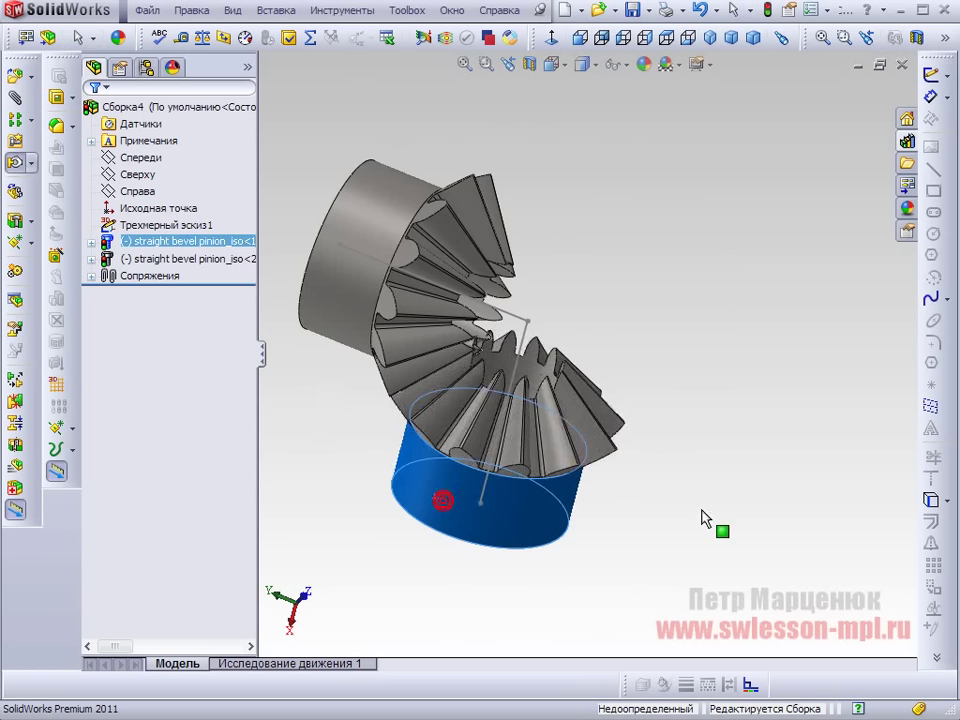
scroll(453, 484, "up", 2)
middle_click_drag(516, 285, 439, 476)
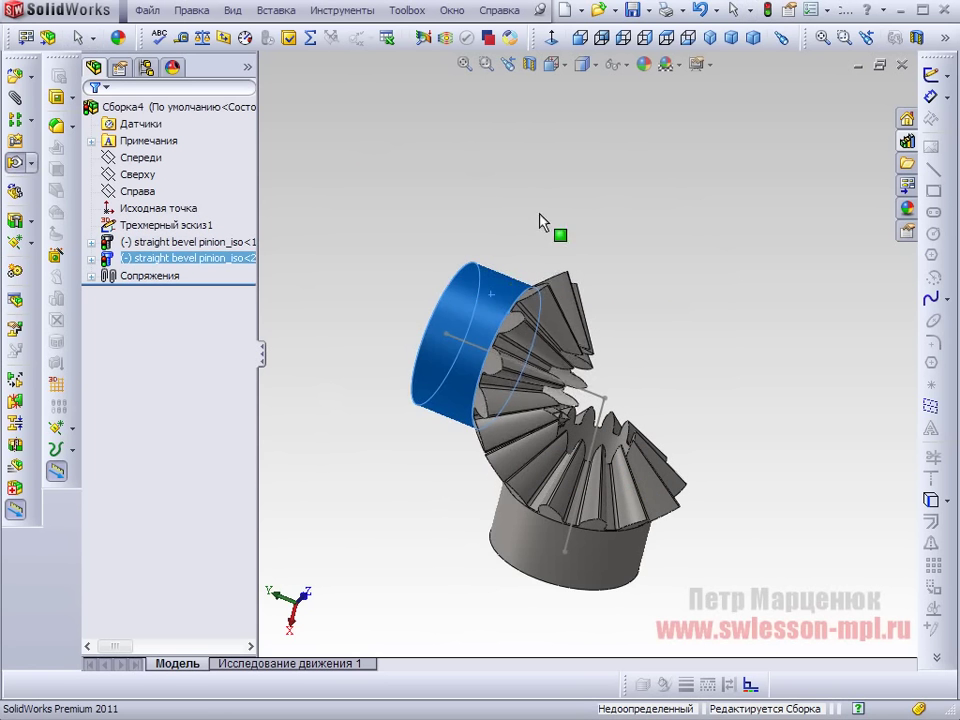
scroll(782, 454, "up", 3)
mouse_move(782, 454)
middle_mouse_down()
mouse_move(522, 328)
mouse_move(686, 426)
mouse_move(558, 428)
mouse_move(675, 467)
mouse_move(561, 495)
mouse_move(490, 481)
mouse_move(621, 480)
mouse_move(617, 441)
mouse_move(640, 375)
middle_mouse_up()
scroll(522, 328, "down", 3)
scroll(617, 441, "up", 3)
scroll(631, 435, "down", 3)
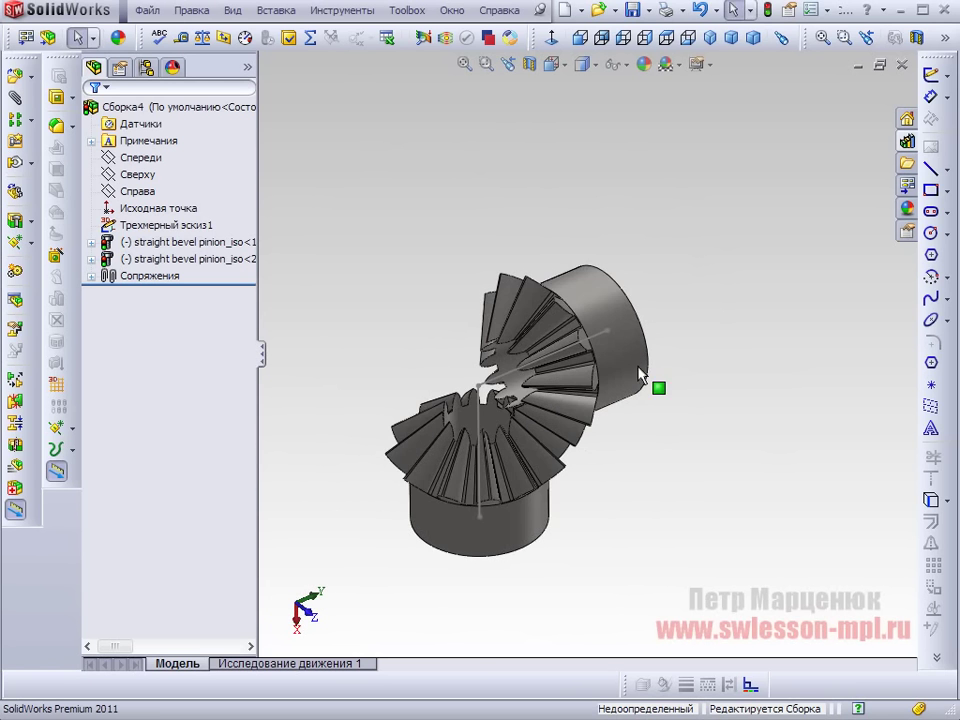
mouse_move(643, 504)
middle_mouse_down()
mouse_move(639, 454)
mouse_move(617, 493)
mouse_move(626, 381)
middle_mouse_up()
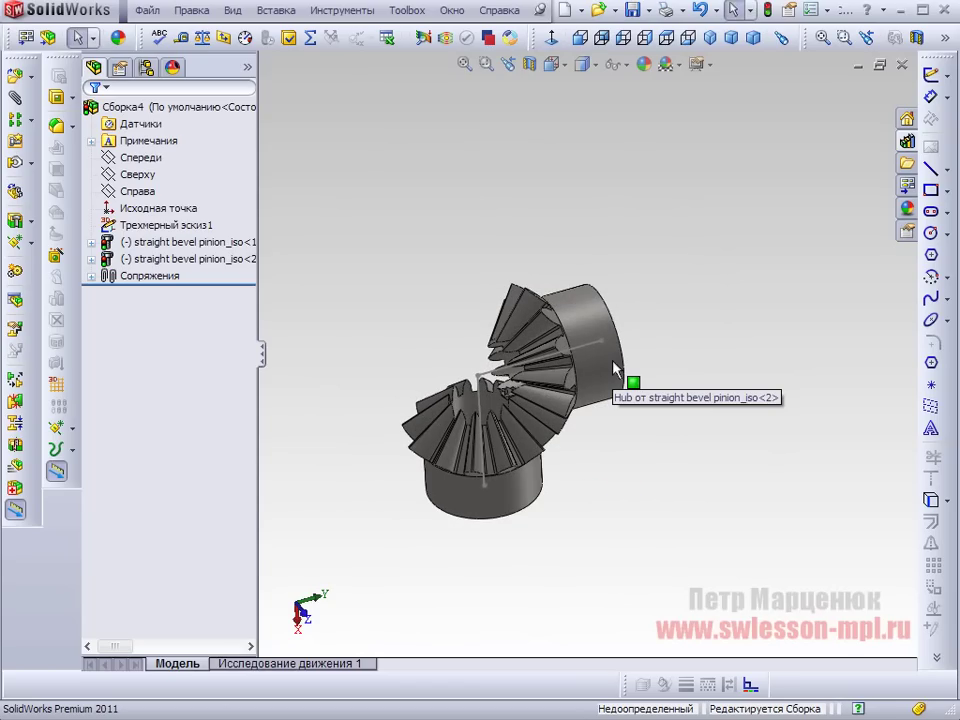
mouse_move(600, 441)
middle_mouse_down()
mouse_move(621, 461)
mouse_move(601, 467)
mouse_move(634, 493)
mouse_move(497, 510)
mouse_move(535, 444)
mouse_move(620, 405)
mouse_move(611, 482)
mouse_move(635, 421)
mouse_move(636, 384)
mouse_move(662, 392)
mouse_move(639, 414)
middle_mouse_up()
scroll(644, 419, "up", 5)
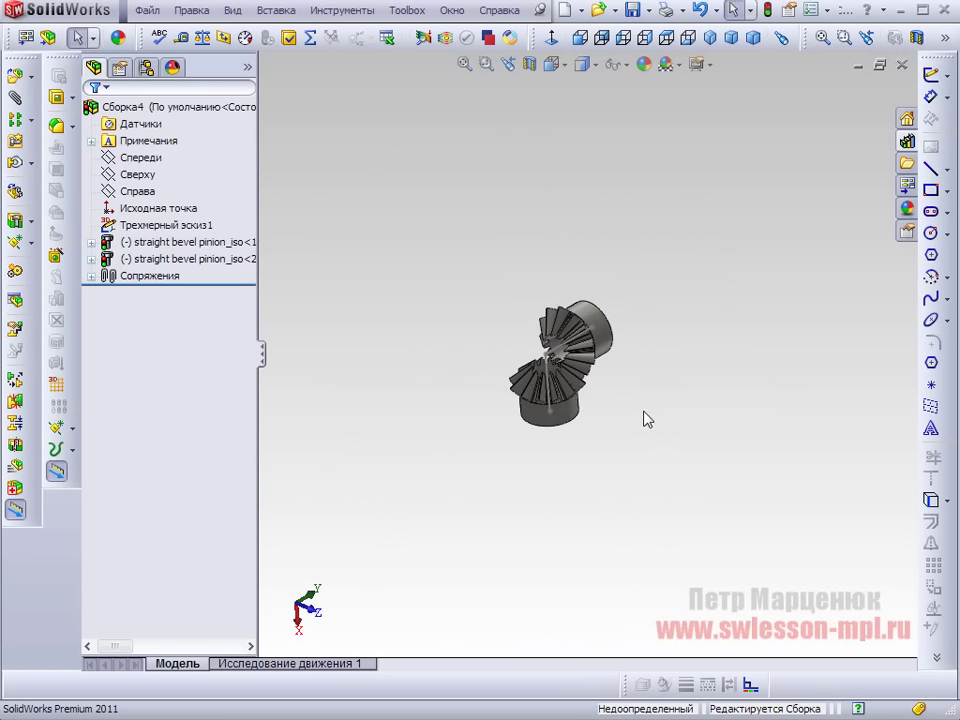
scroll(647, 341, "down", 3)
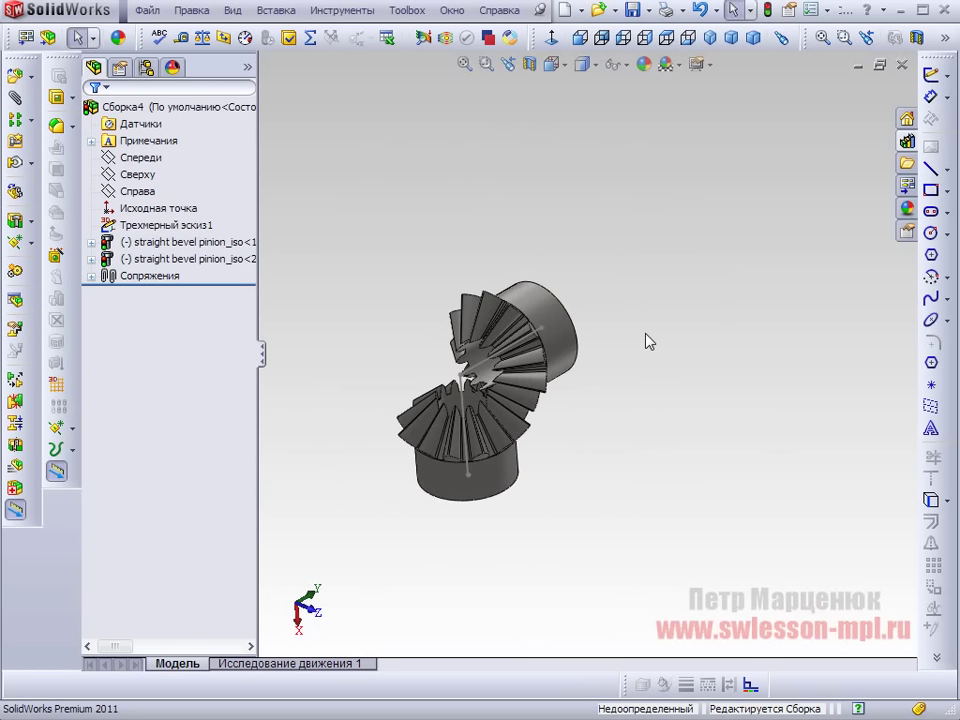